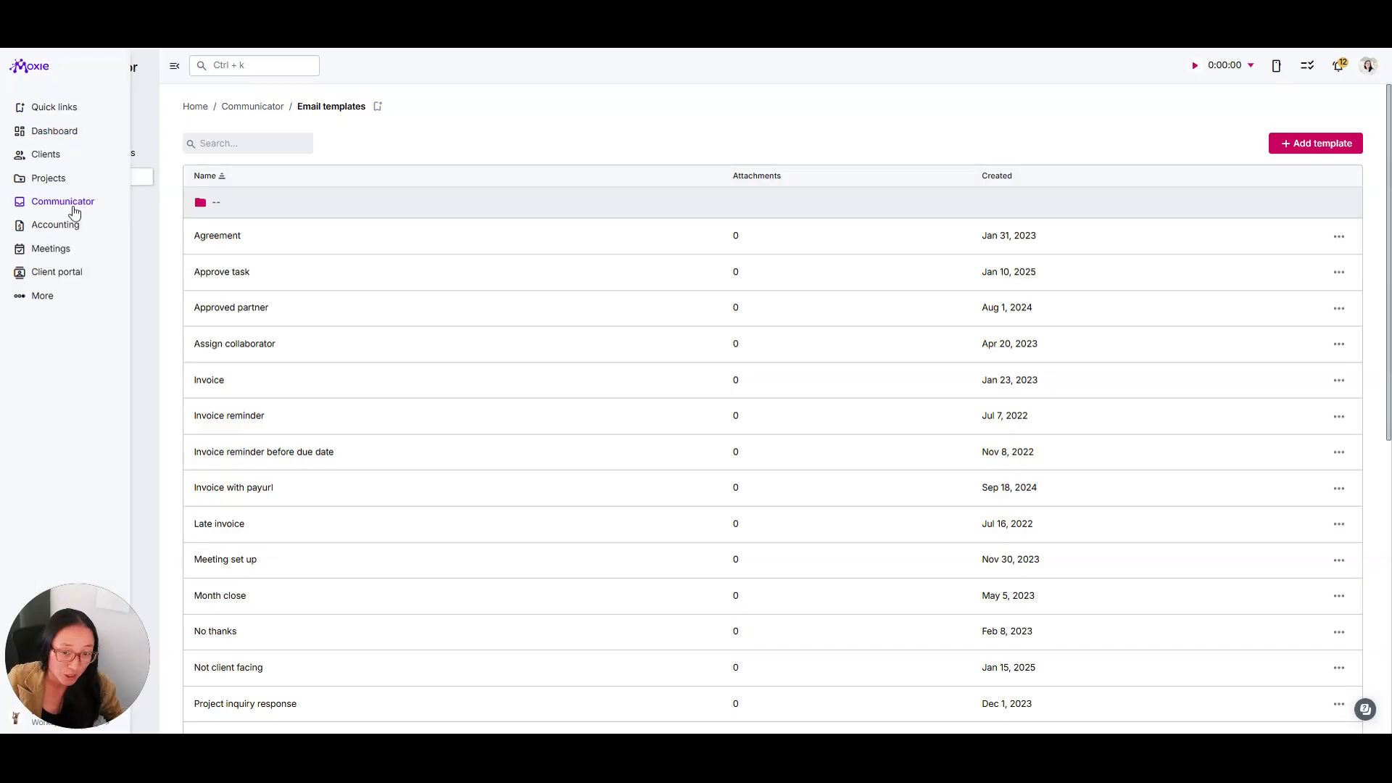
# Open the Communicator's list of email templates.
pyautogui.click(73, 211)
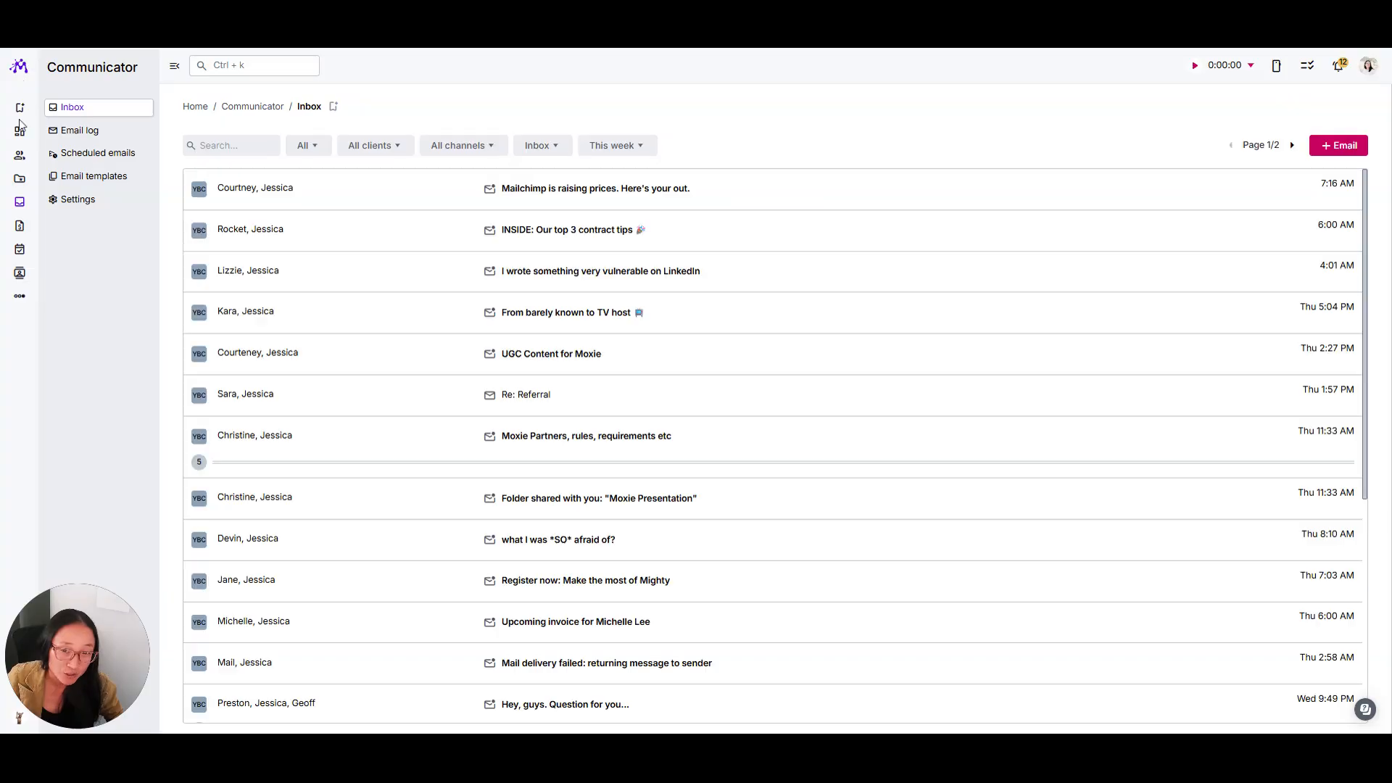
pyautogui.click(42, 301)
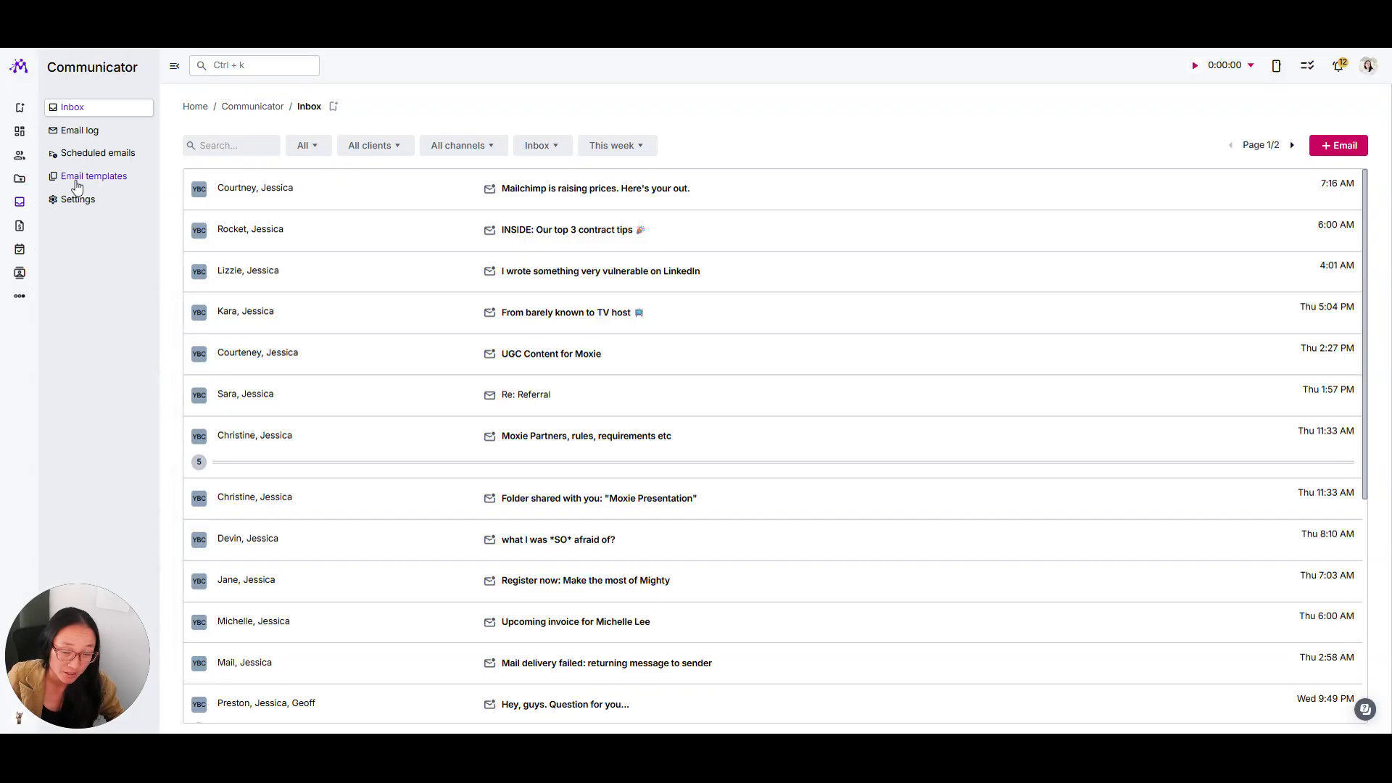
pyautogui.click(78, 181)
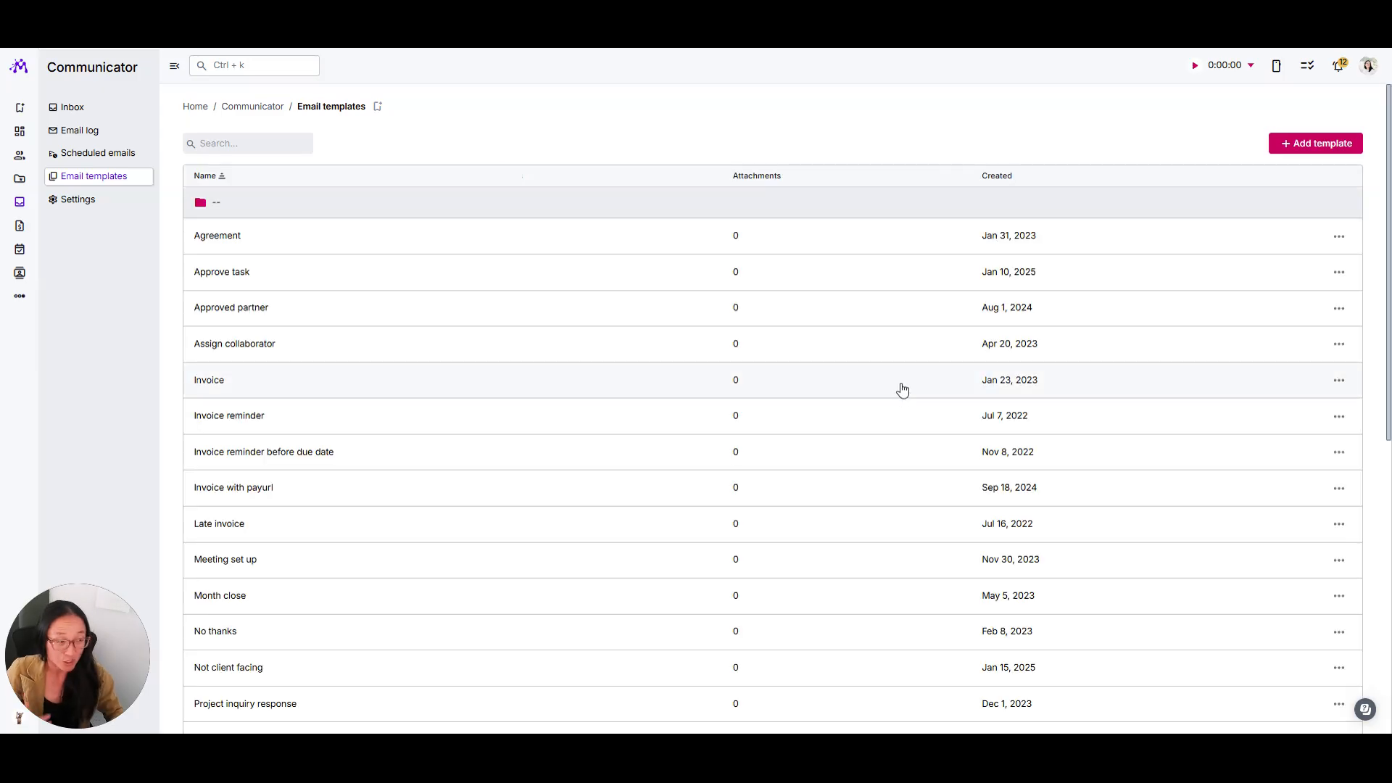
# Browse the Moxie essential emails category in the email template library, then close the library without importing.
pyautogui.click(1302, 149)
pyautogui.click(1292, 204)
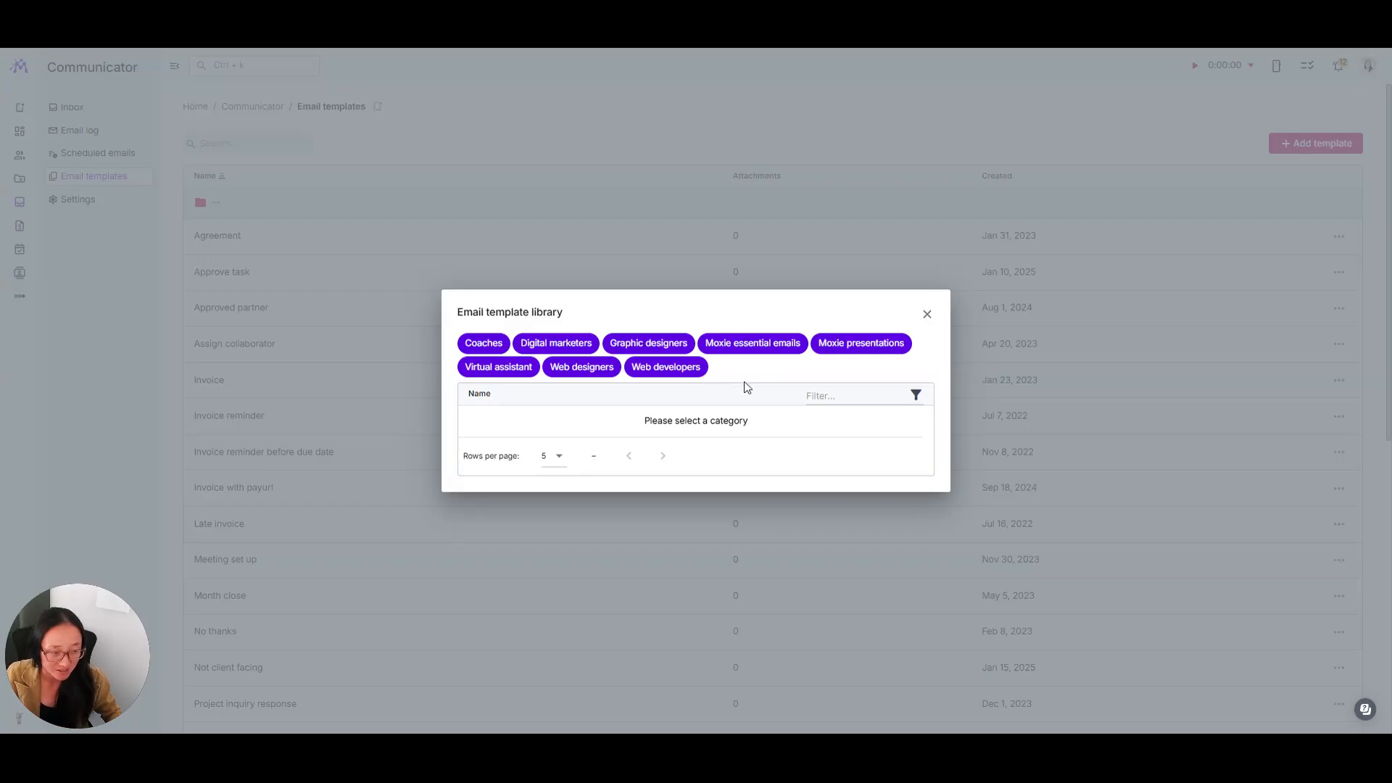
pyautogui.click(761, 342)
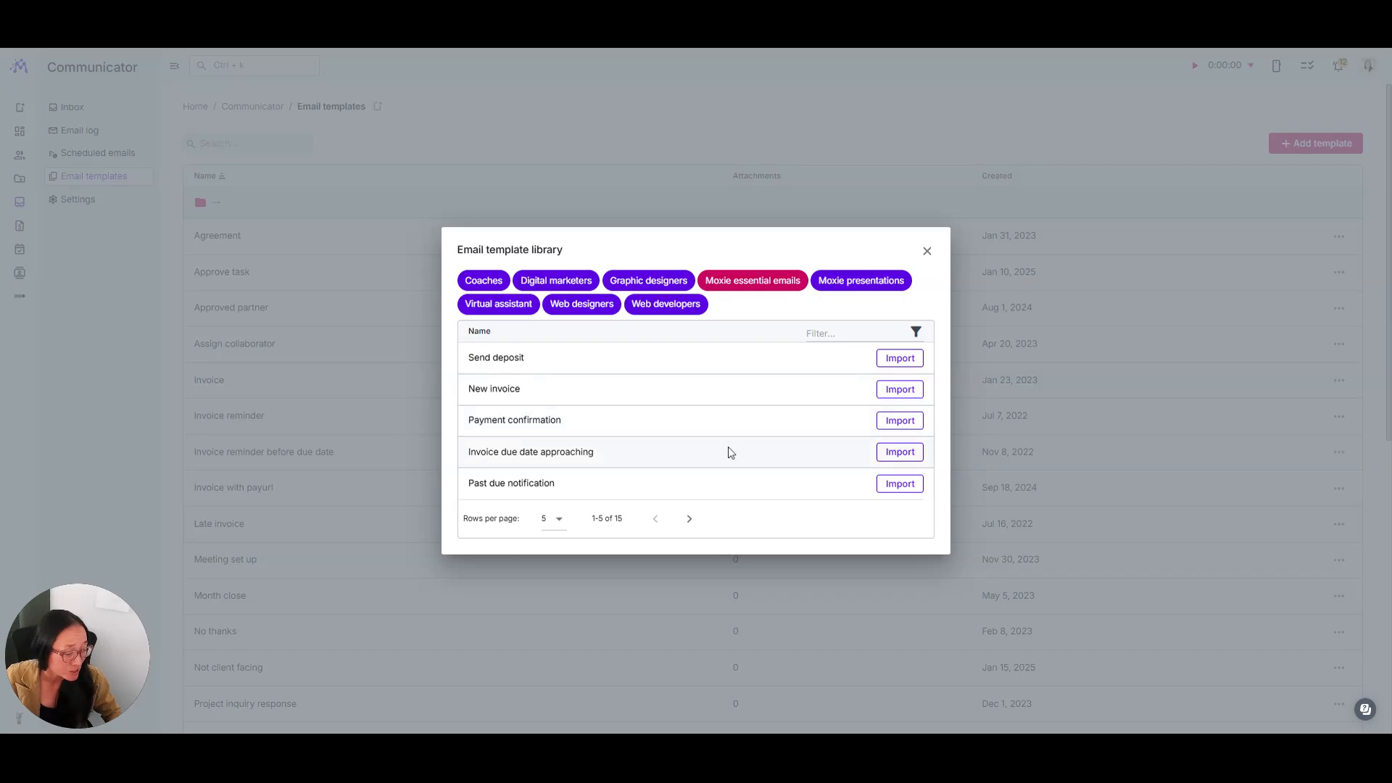
pyautogui.click(689, 521)
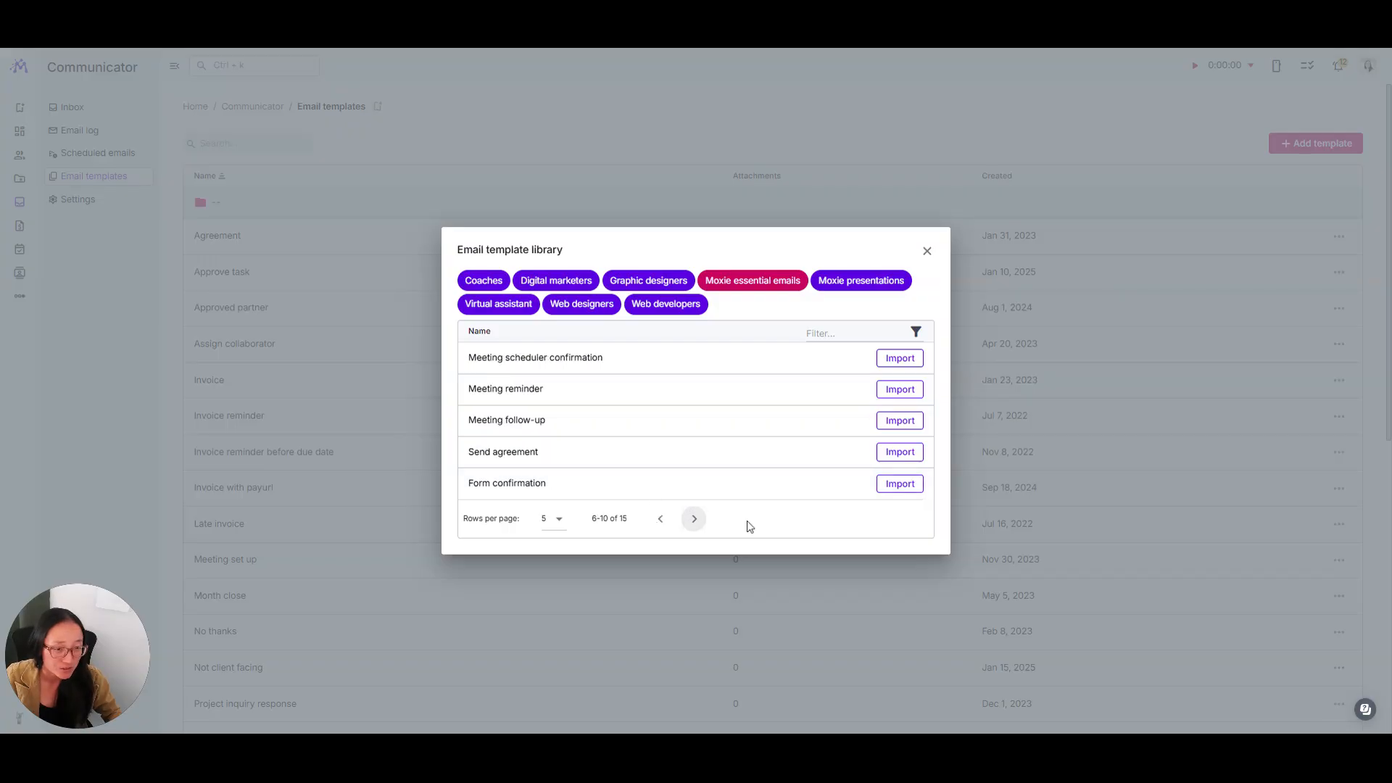
pyautogui.click(694, 520)
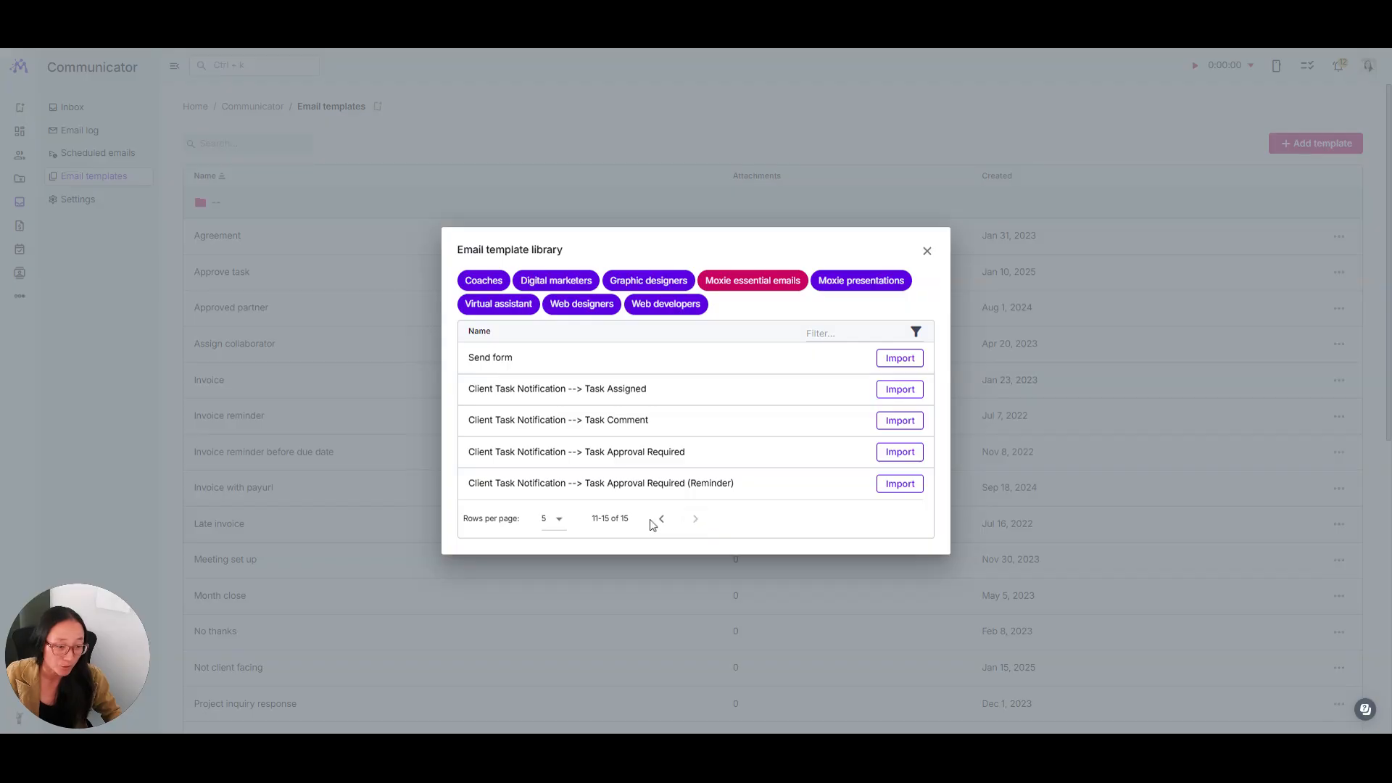
pyautogui.click(661, 519)
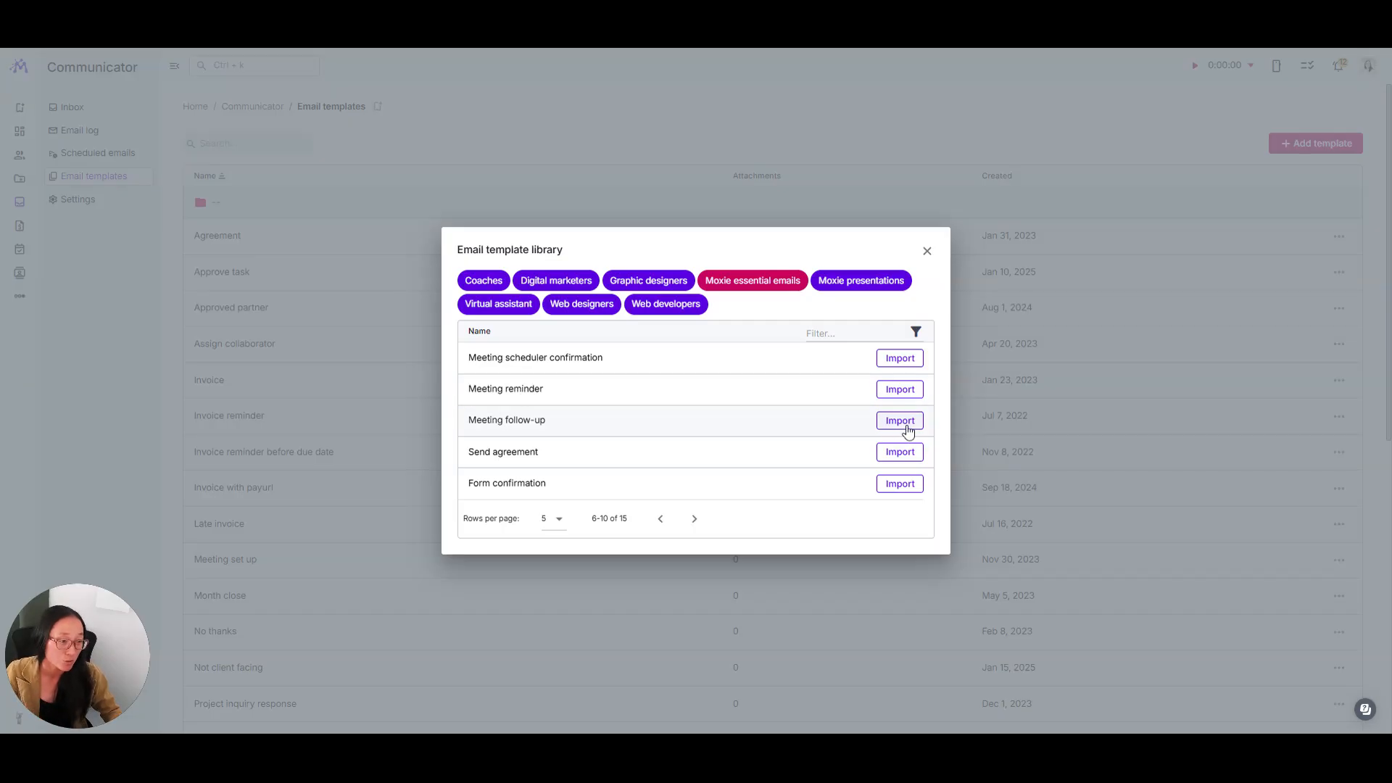
pyautogui.click(926, 252)
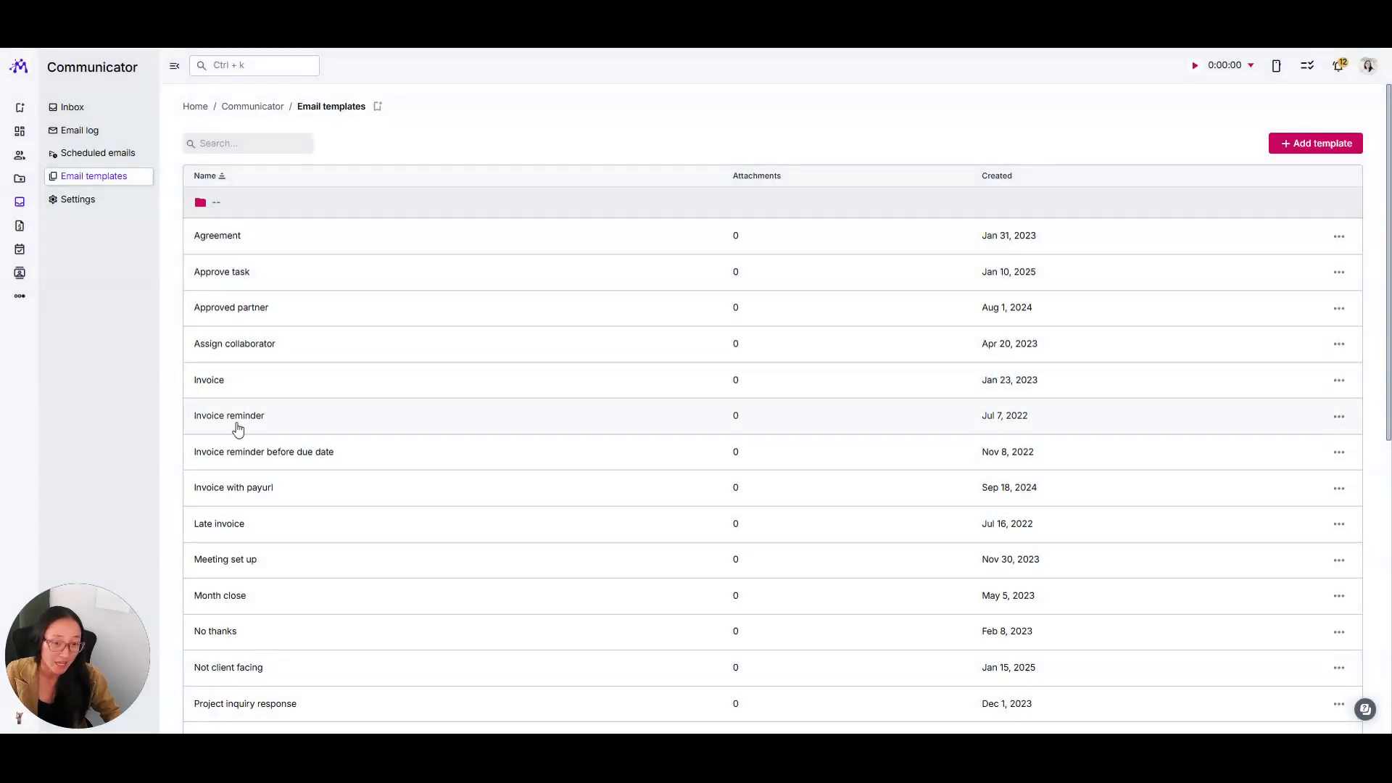
# Open the Invoice reminder email template and review its template name, subject, copy fields and message body.
pyautogui.click(471, 429)
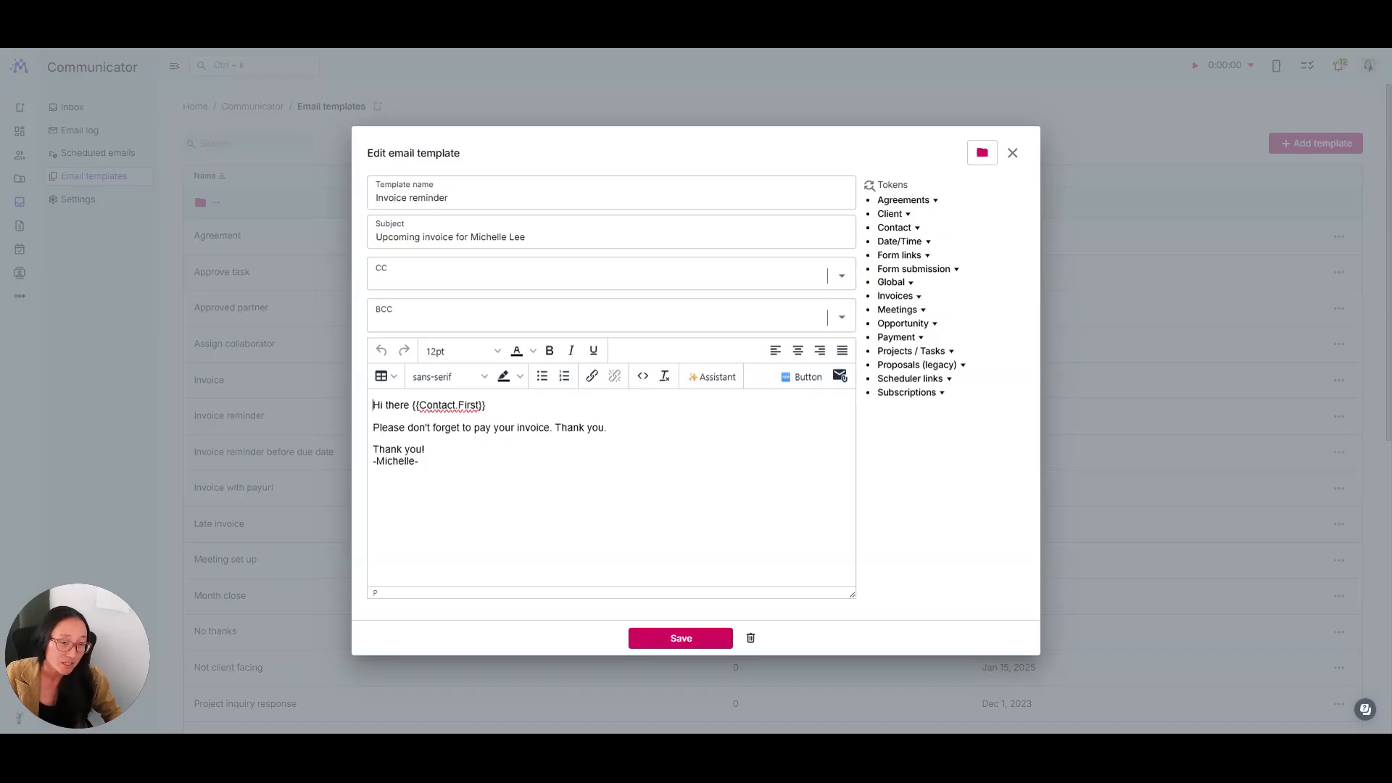
pyautogui.hotkey('ctrl', 'a')
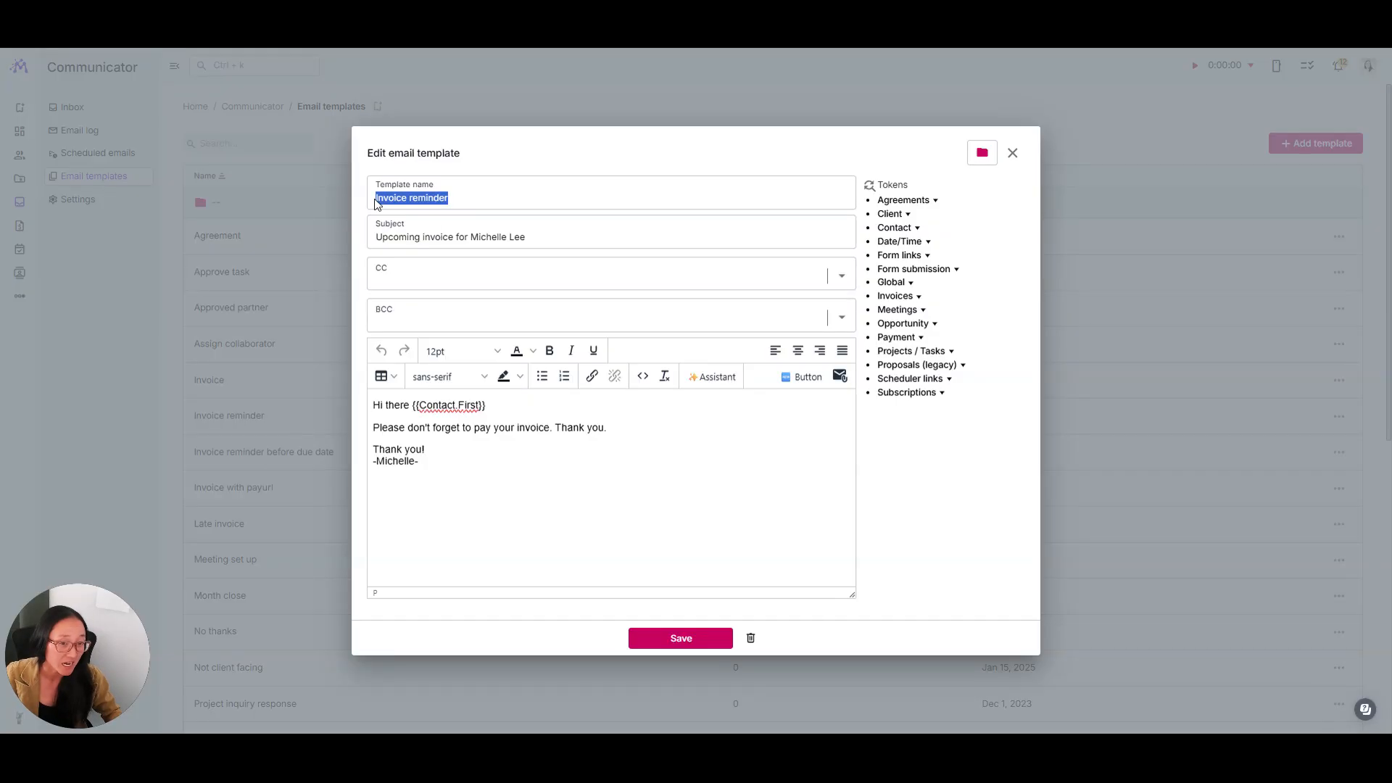
pyautogui.press('Tab')
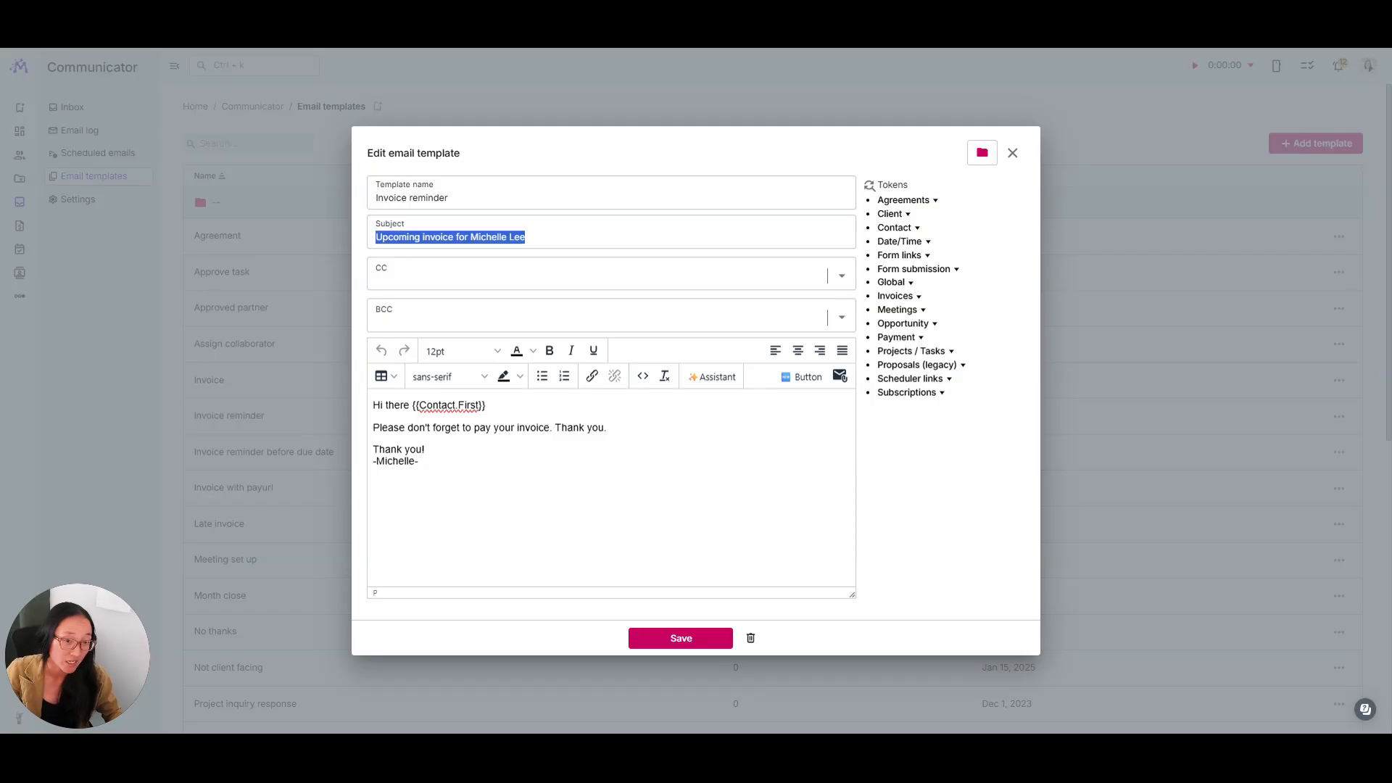
pyautogui.press('Tab')
pyautogui.click(498, 316)
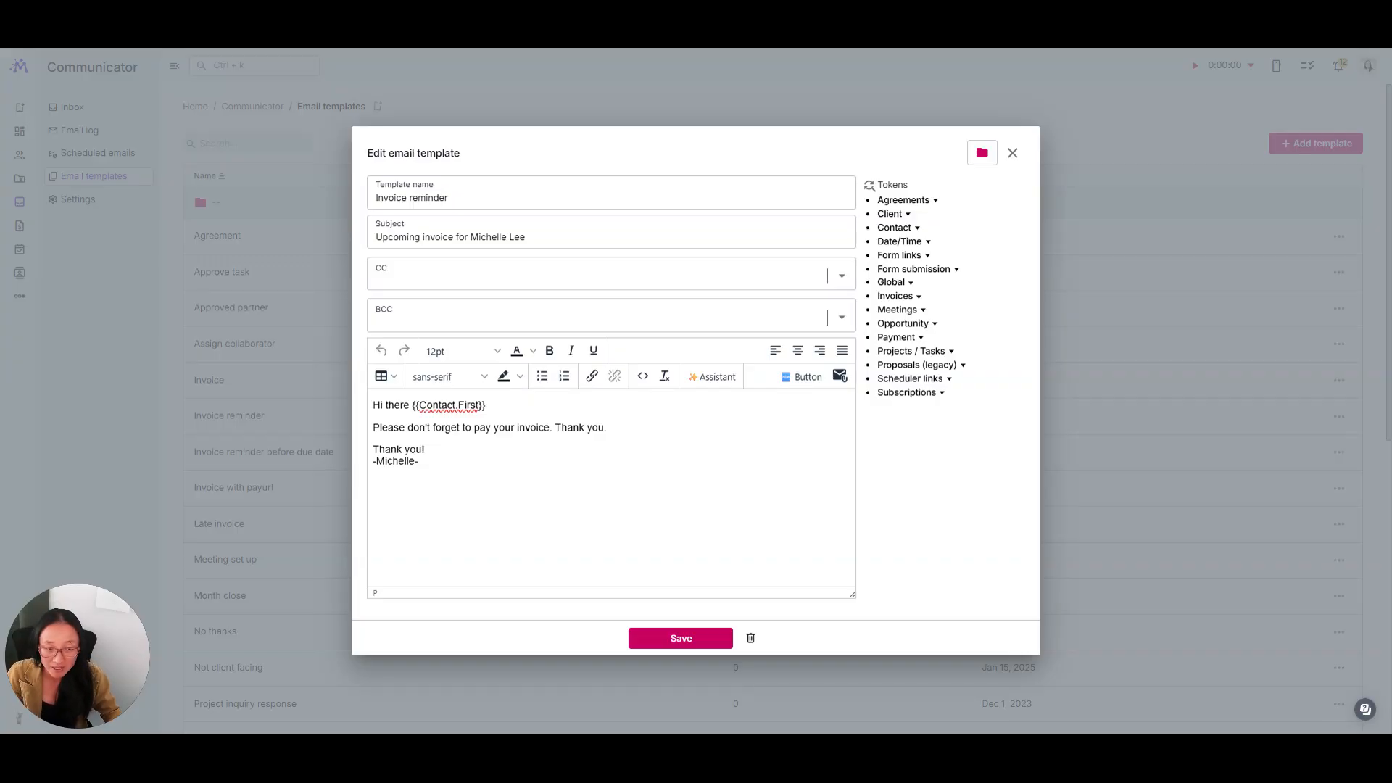
pyautogui.hotkey('ctrl', 'shift', 'Left')
pyautogui.hotkey('ctrl', 'shift', 'Left')
pyautogui.hotkey('ctrl', 'shift', 'Left')
pyautogui.click(545, 482)
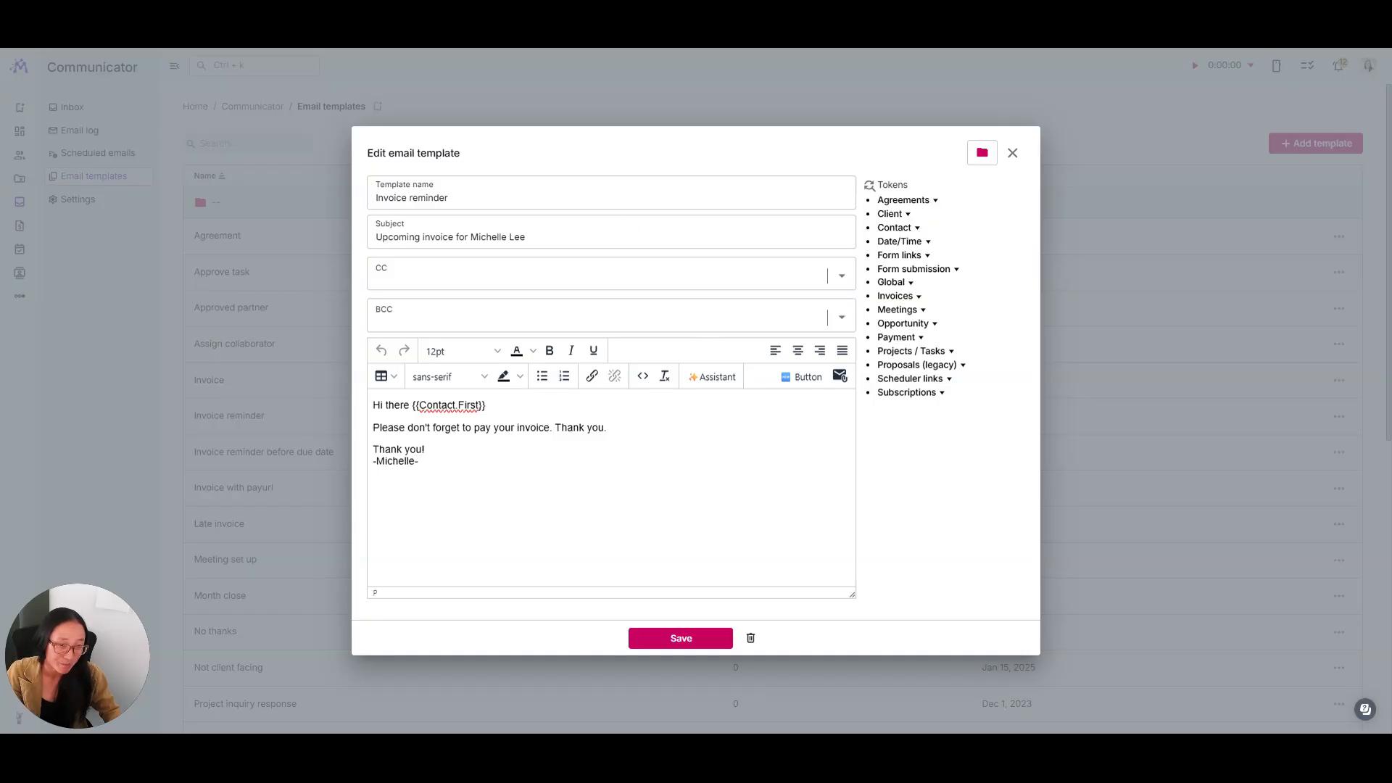
# Add an "Invoice Number:" line with the Invoice # token above the closing "Thank you!" in the message body.
pyautogui.click(493, 484)
pyautogui.press('Return')
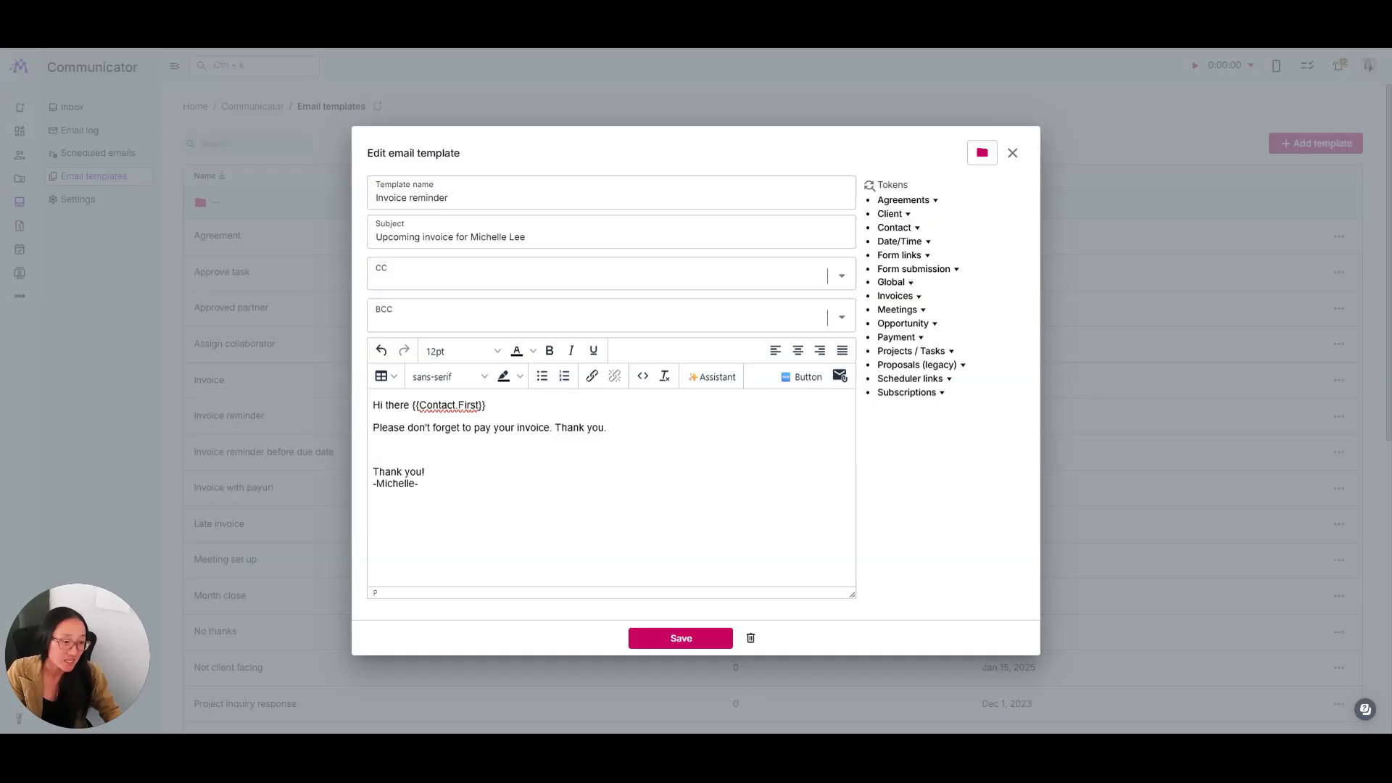
pyautogui.click(915, 297)
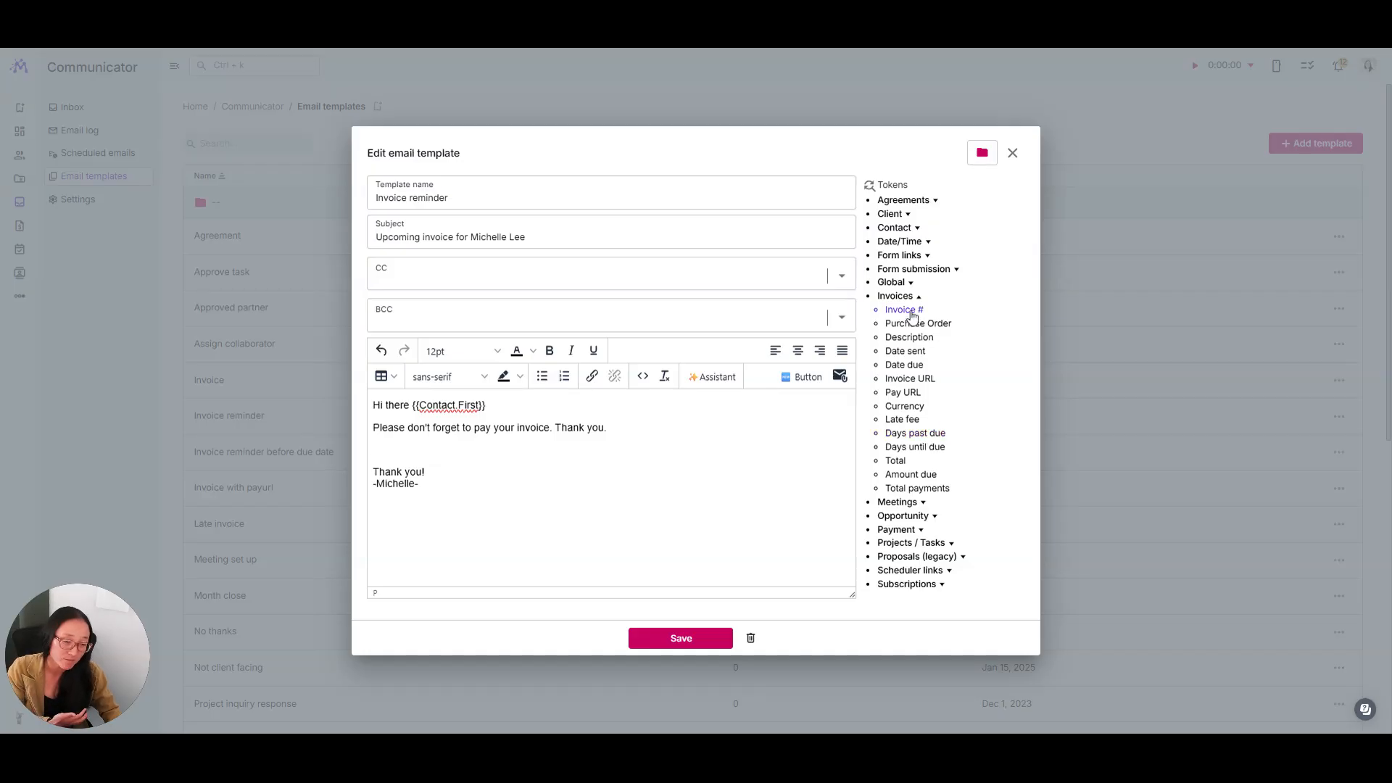
pyautogui.write('nvoi')
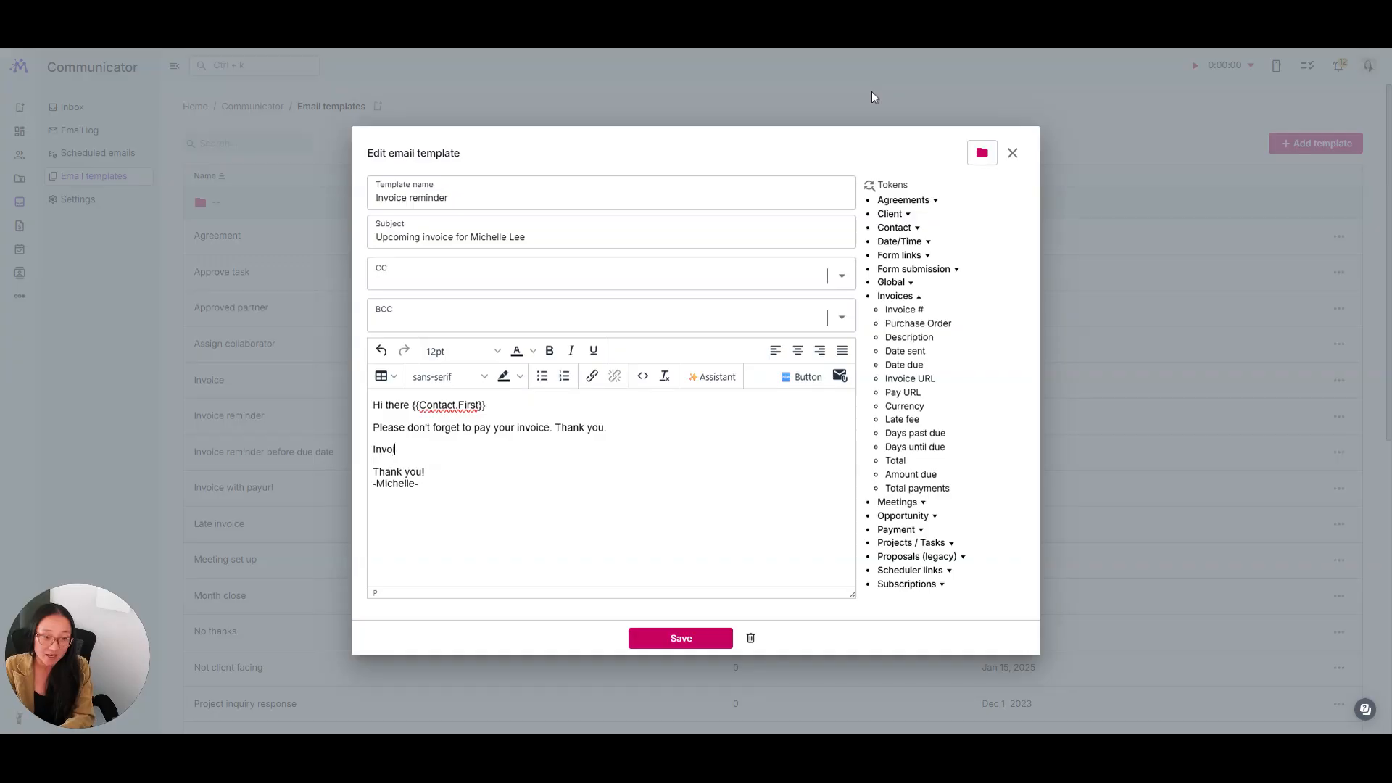
pyautogui.write('ce Number:')
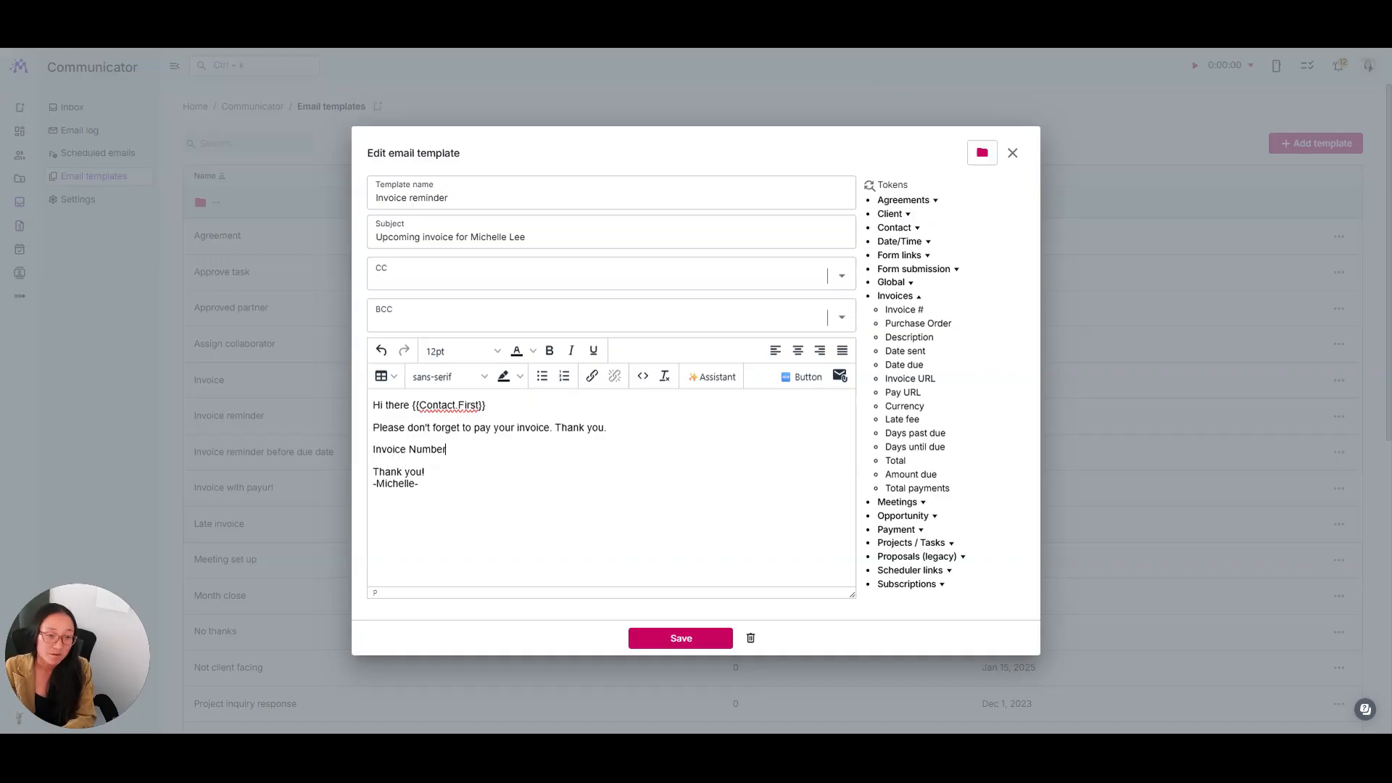
pyautogui.click(907, 312)
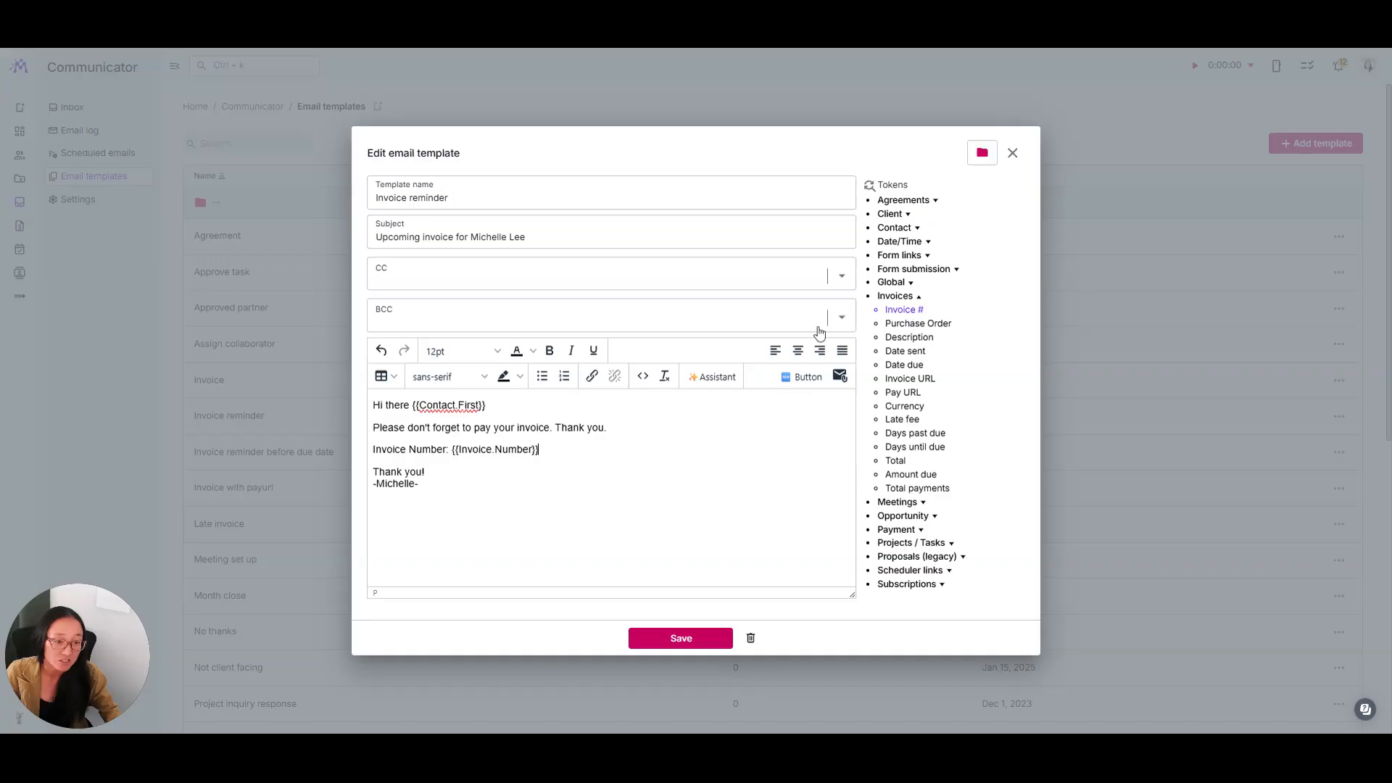
# Add a "Total:" line with the invoice Total token below the invoice number line.
pyautogui.press('Return')
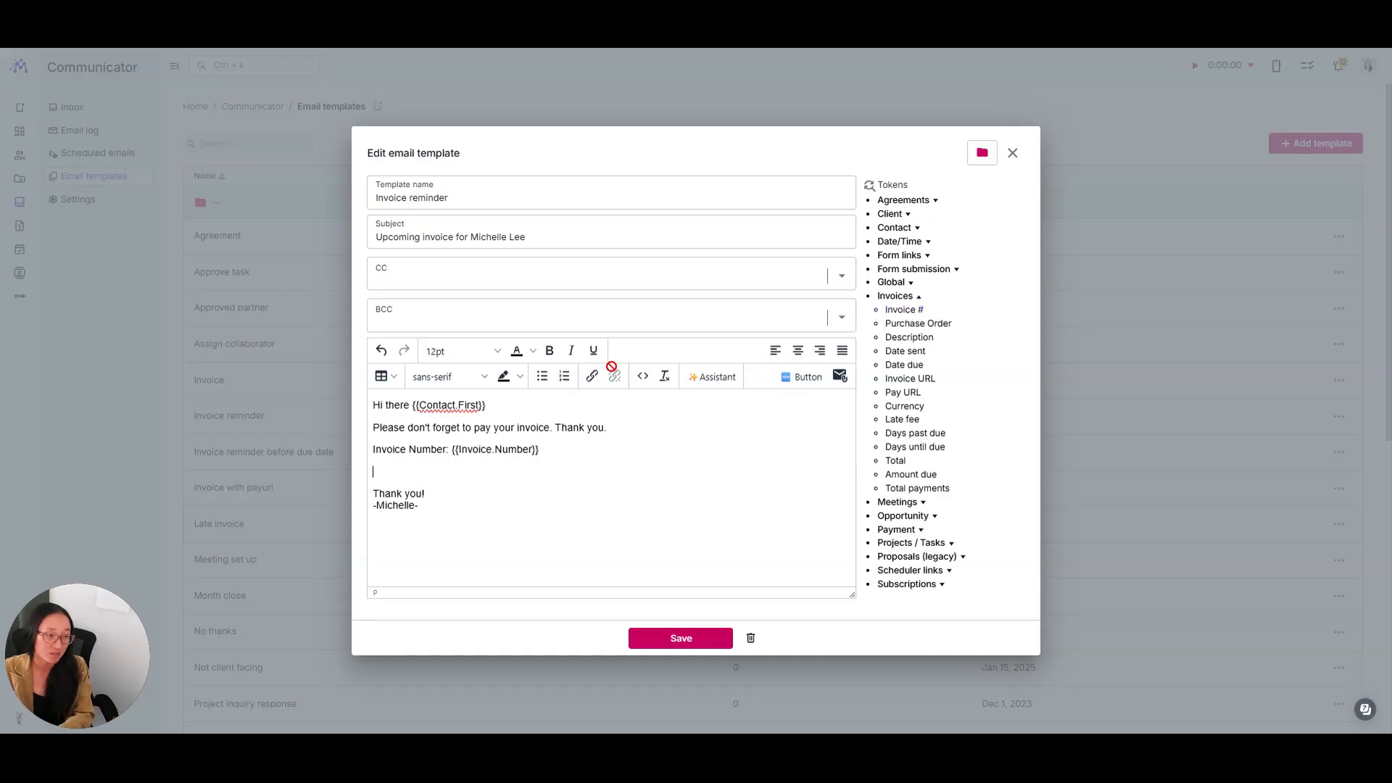
pyautogui.write('Total:')
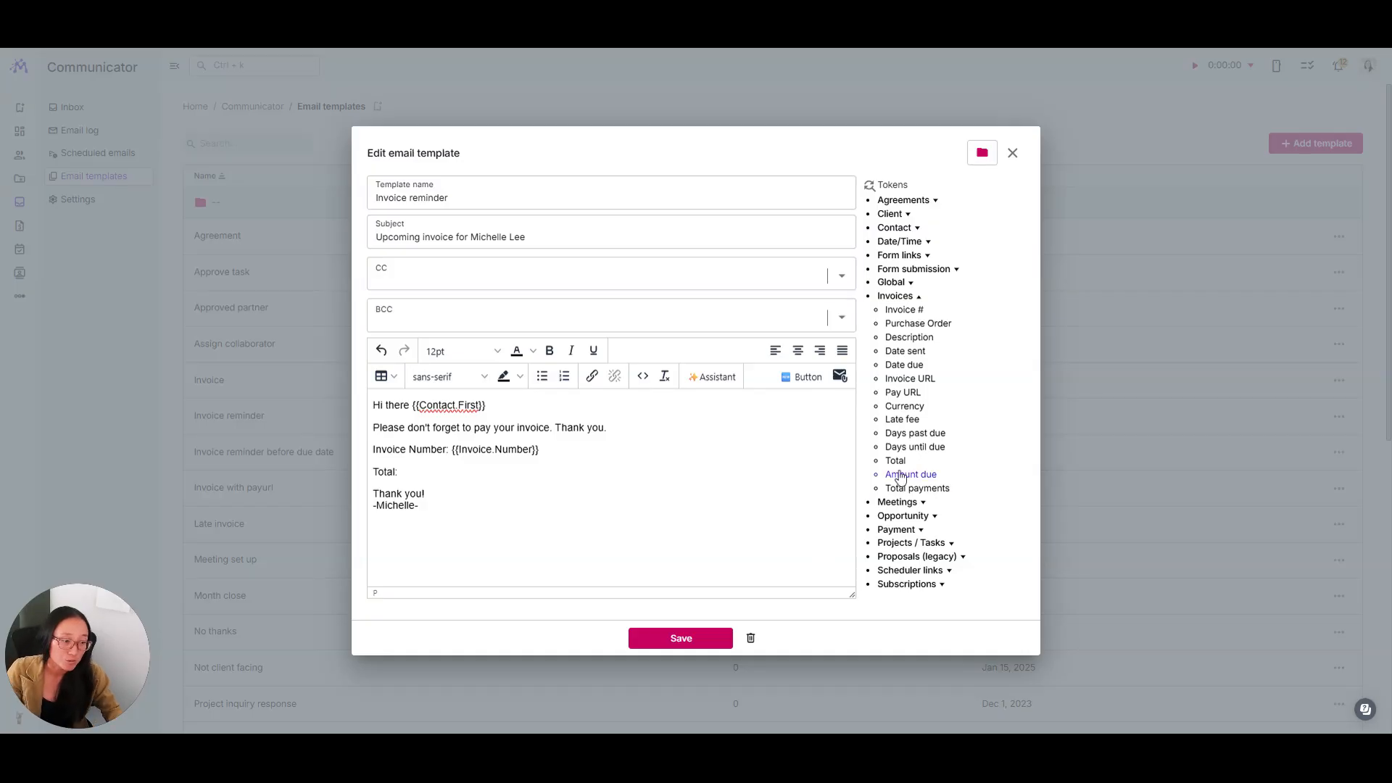
pyautogui.click(912, 447)
pyautogui.moveTo(515, 471); pyautogui.dragTo(400, 472)
pyautogui.press('BackSpace')
pyautogui.click(895, 461)
# Add a "What remains to be paid:" line with the invoice Amount due token below the total, and save the template.
pyautogui.press('Return')
pyautogui.write('What remains to be paid:')
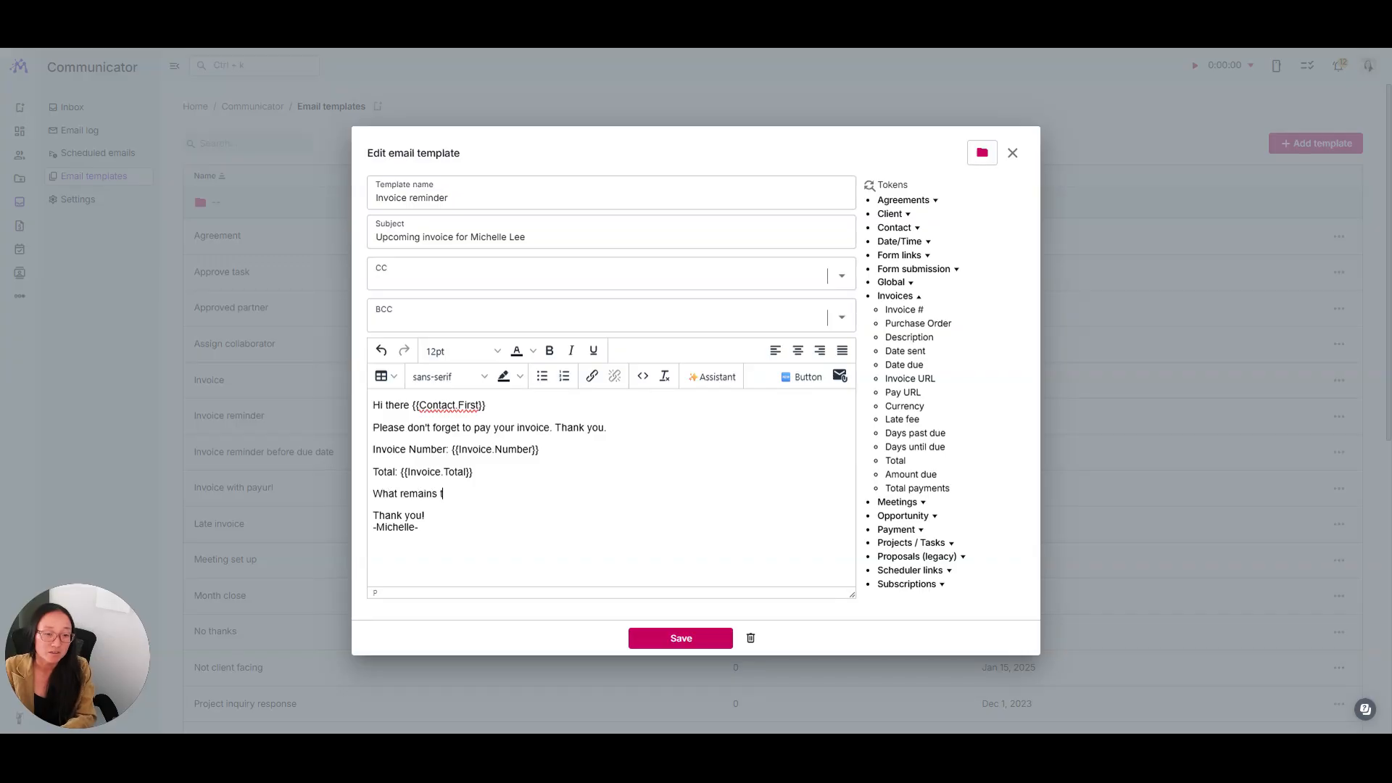
pyautogui.click(910, 475)
pyautogui.moveTo(597, 494); pyautogui.dragTo(373, 472)
pyautogui.click(473, 472)
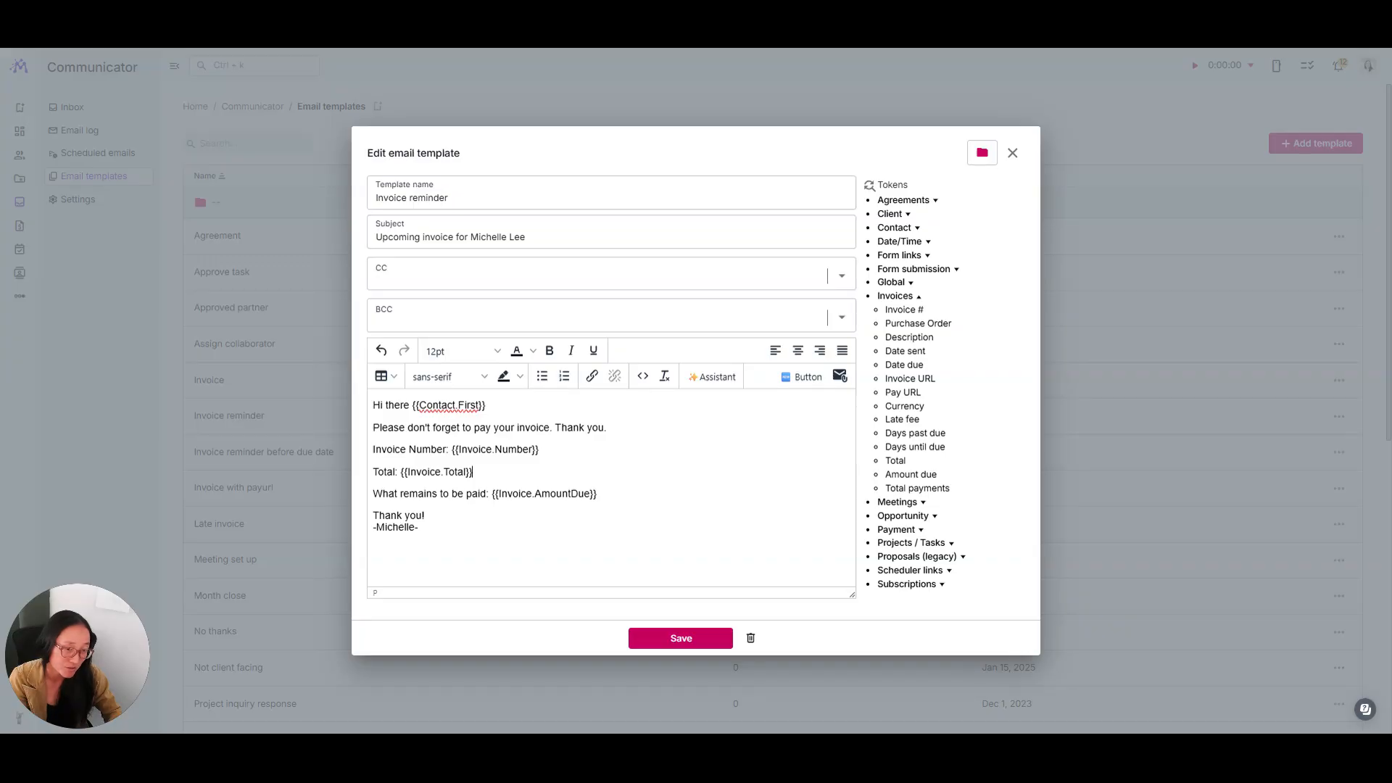
pyautogui.click(682, 631)
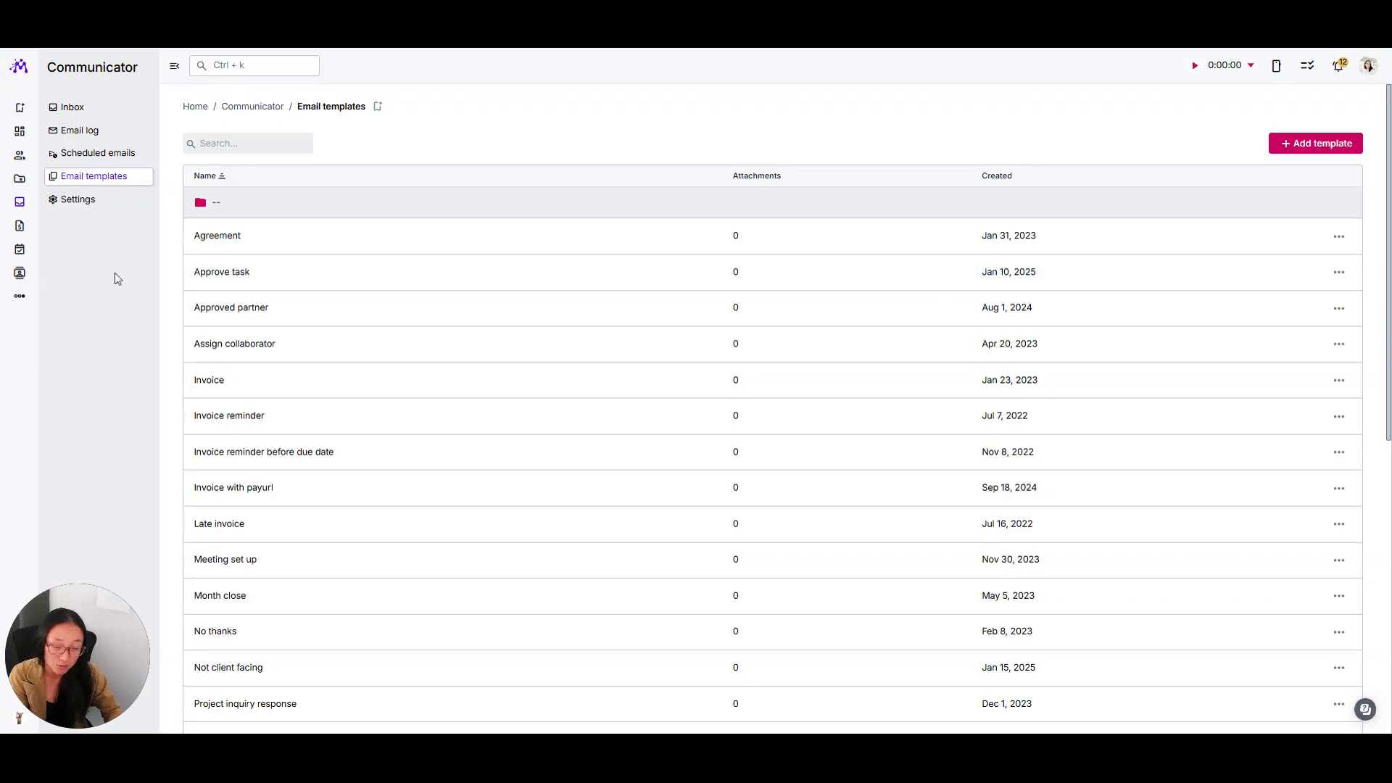
# Open the Invoices section of the workspace preferences.
pyautogui.moveTo(127, 671); pyautogui.dragTo(1320, 658)
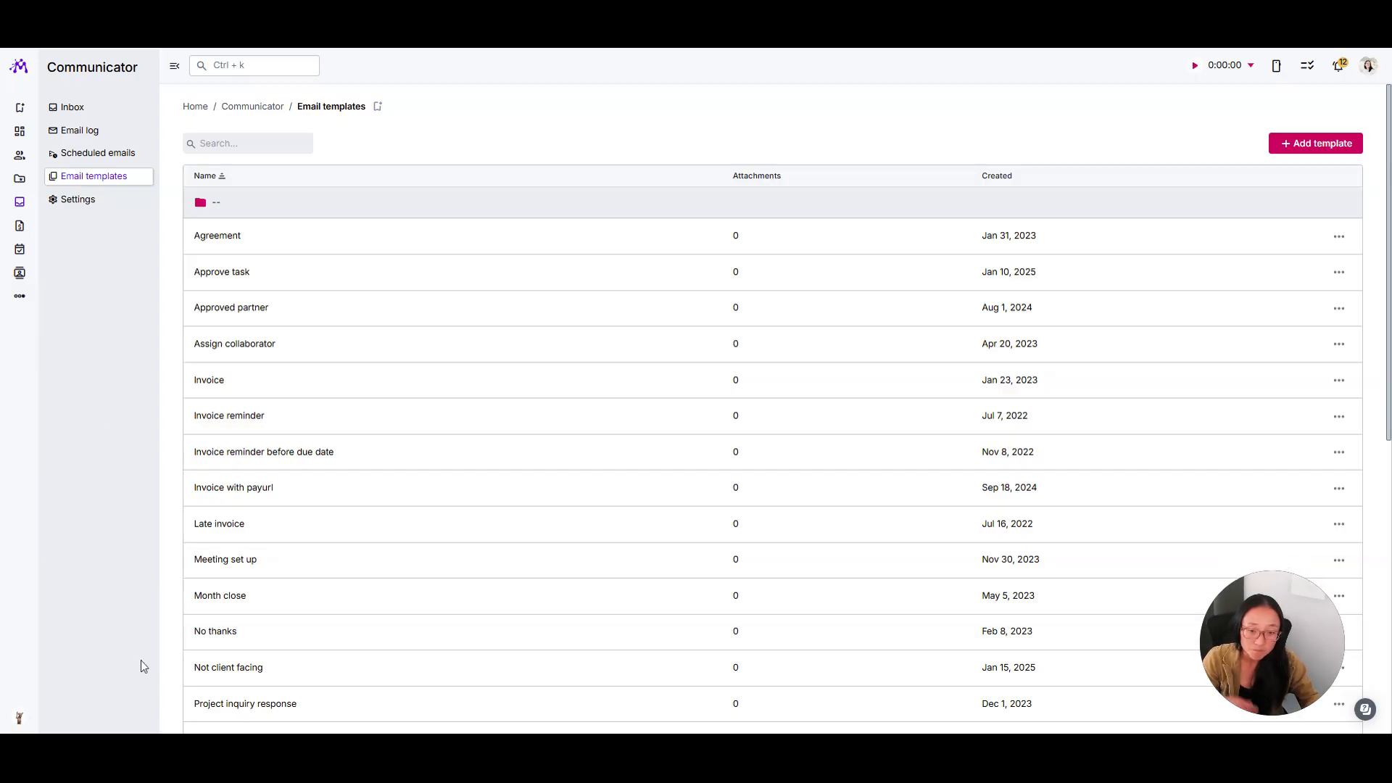
pyautogui.moveTo(29, 725)
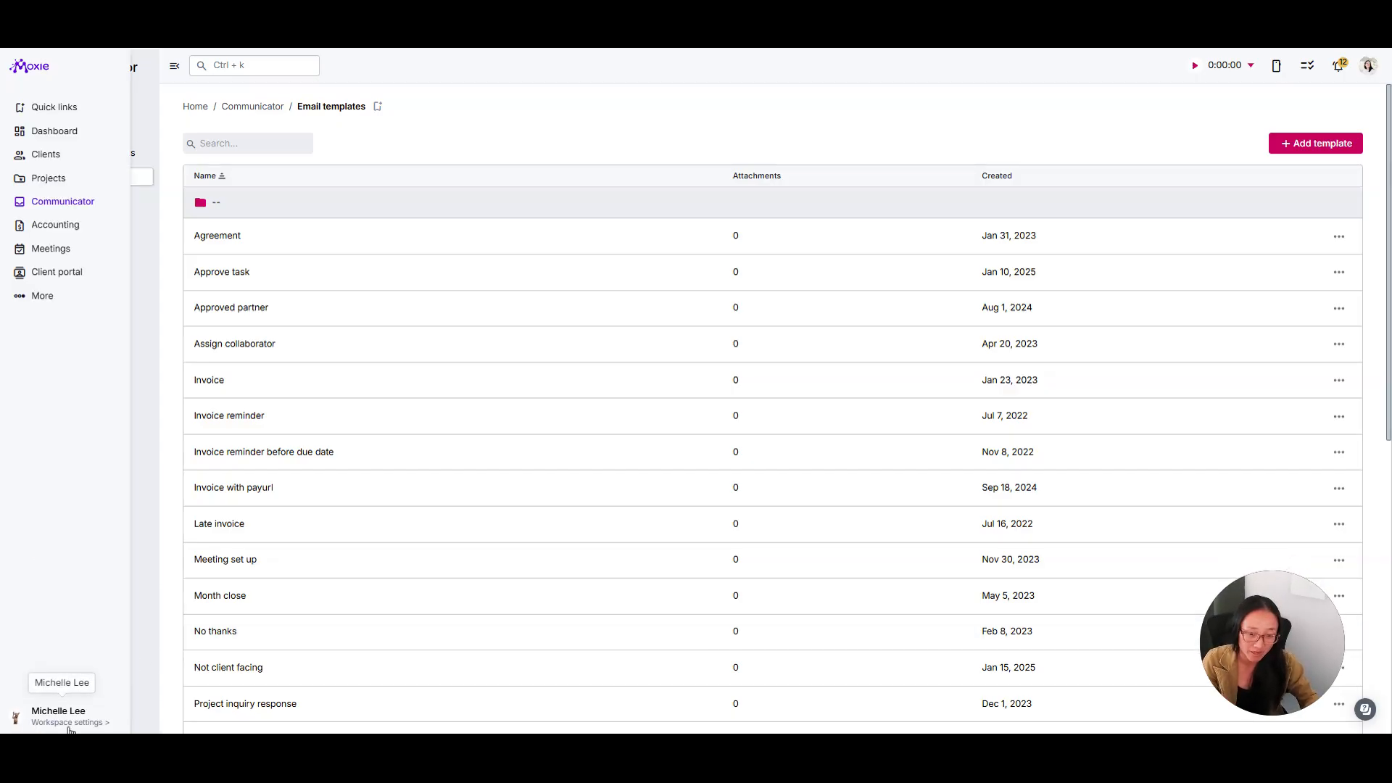
pyautogui.click(68, 719)
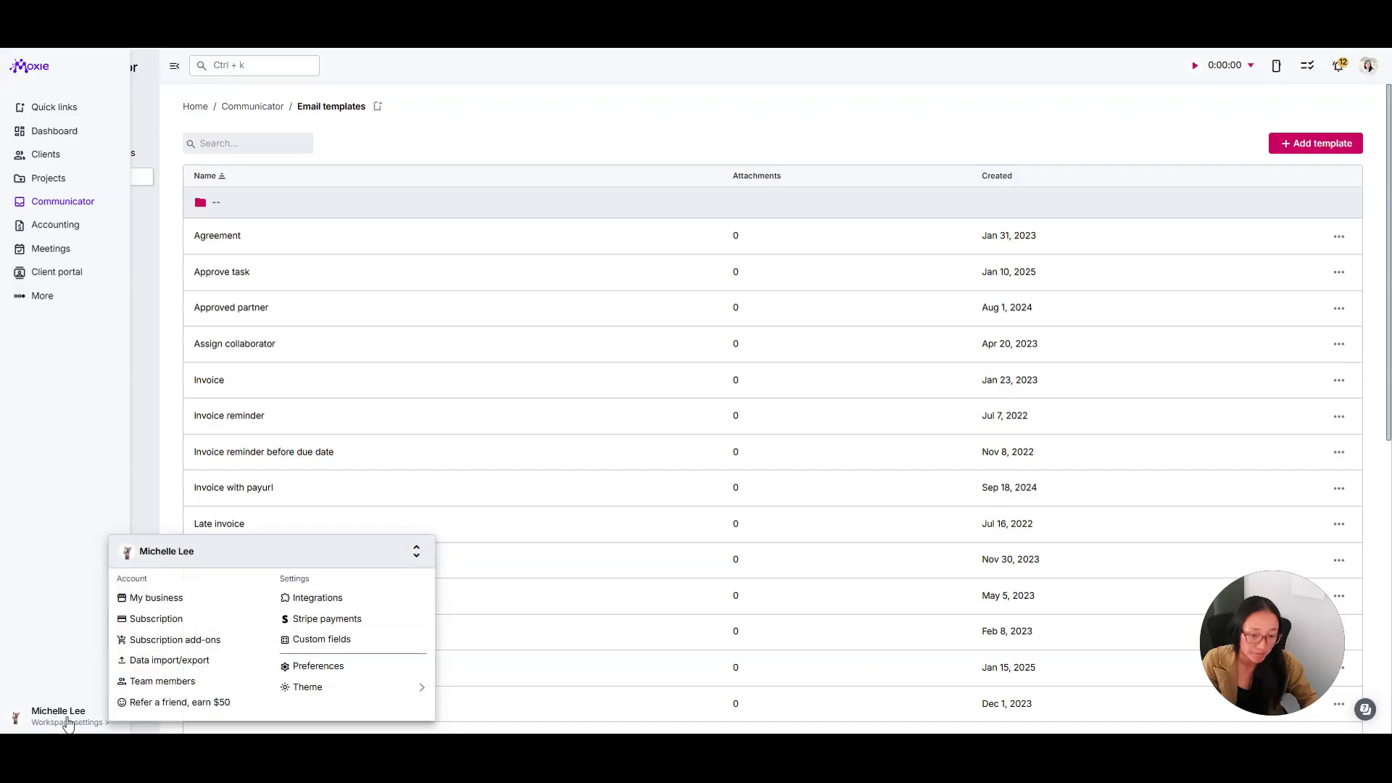
pyautogui.click(319, 666)
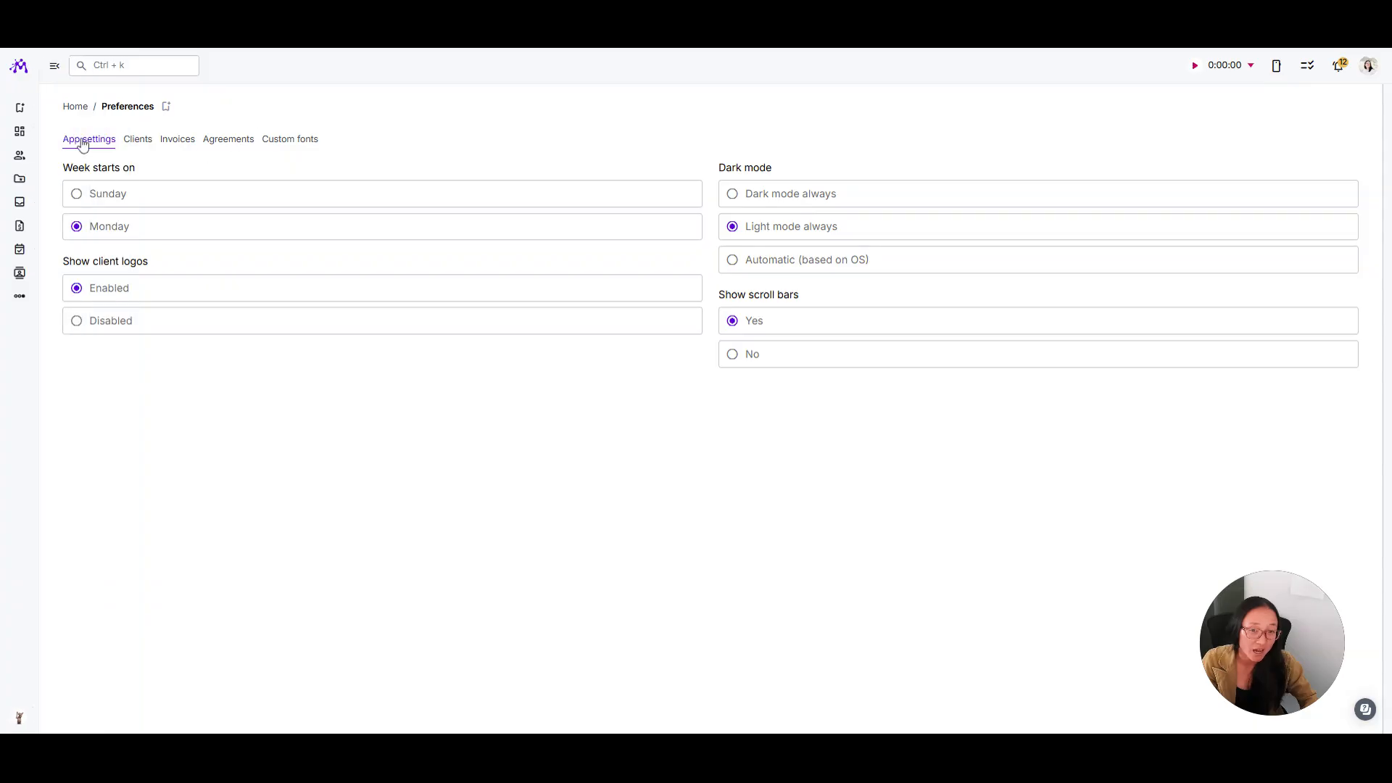
pyautogui.click(185, 144)
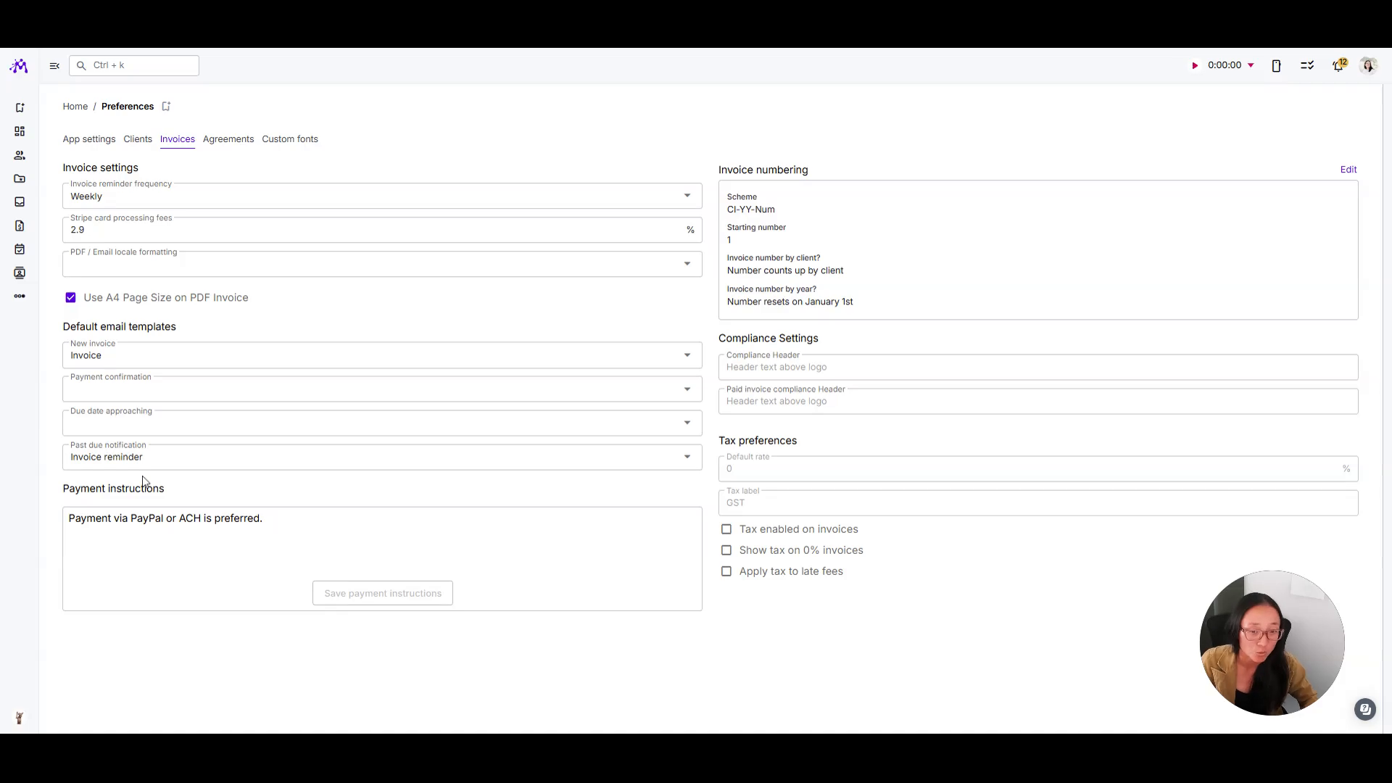
# Check the default template choices for new invoices and set the invoice reminder frequency to Disabled (no emails).
pyautogui.click(687, 355)
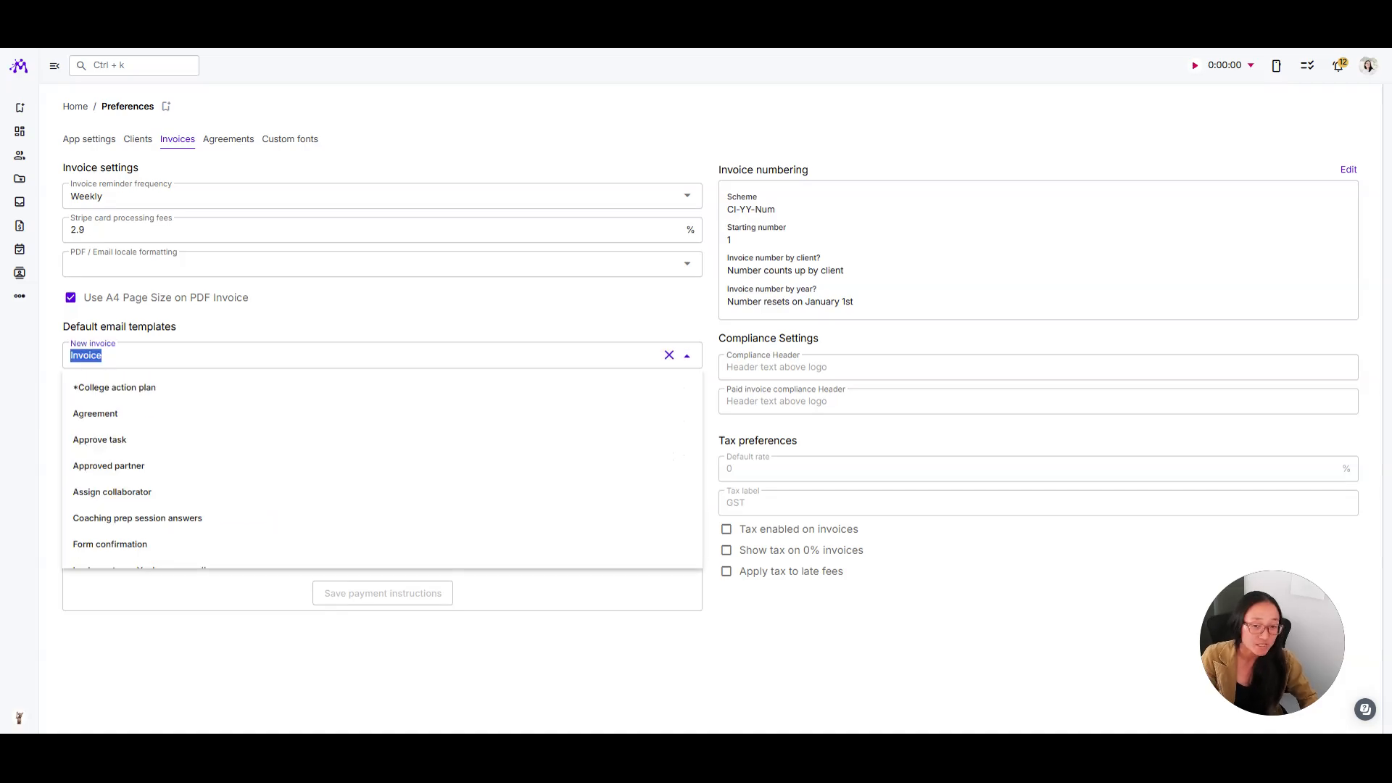
pyautogui.click(271, 333)
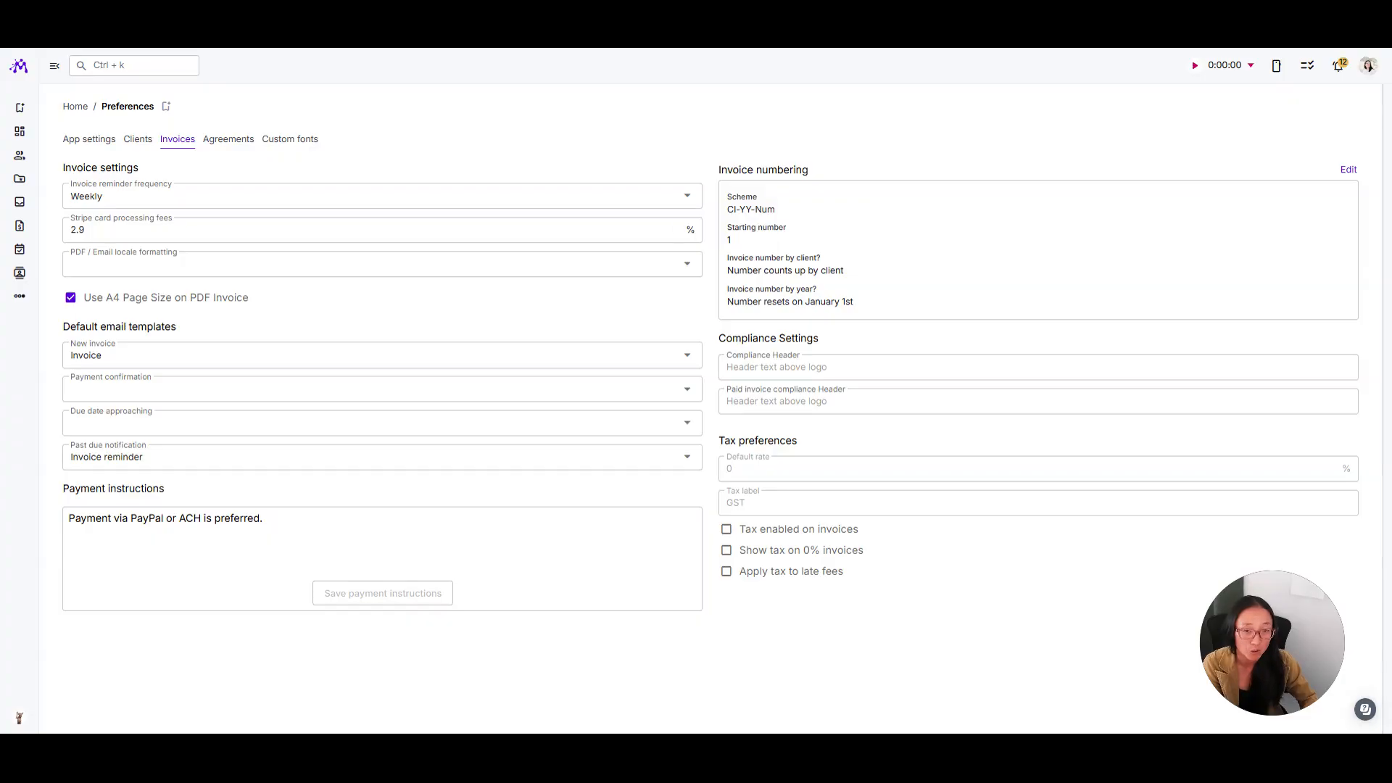
pyautogui.click(165, 205)
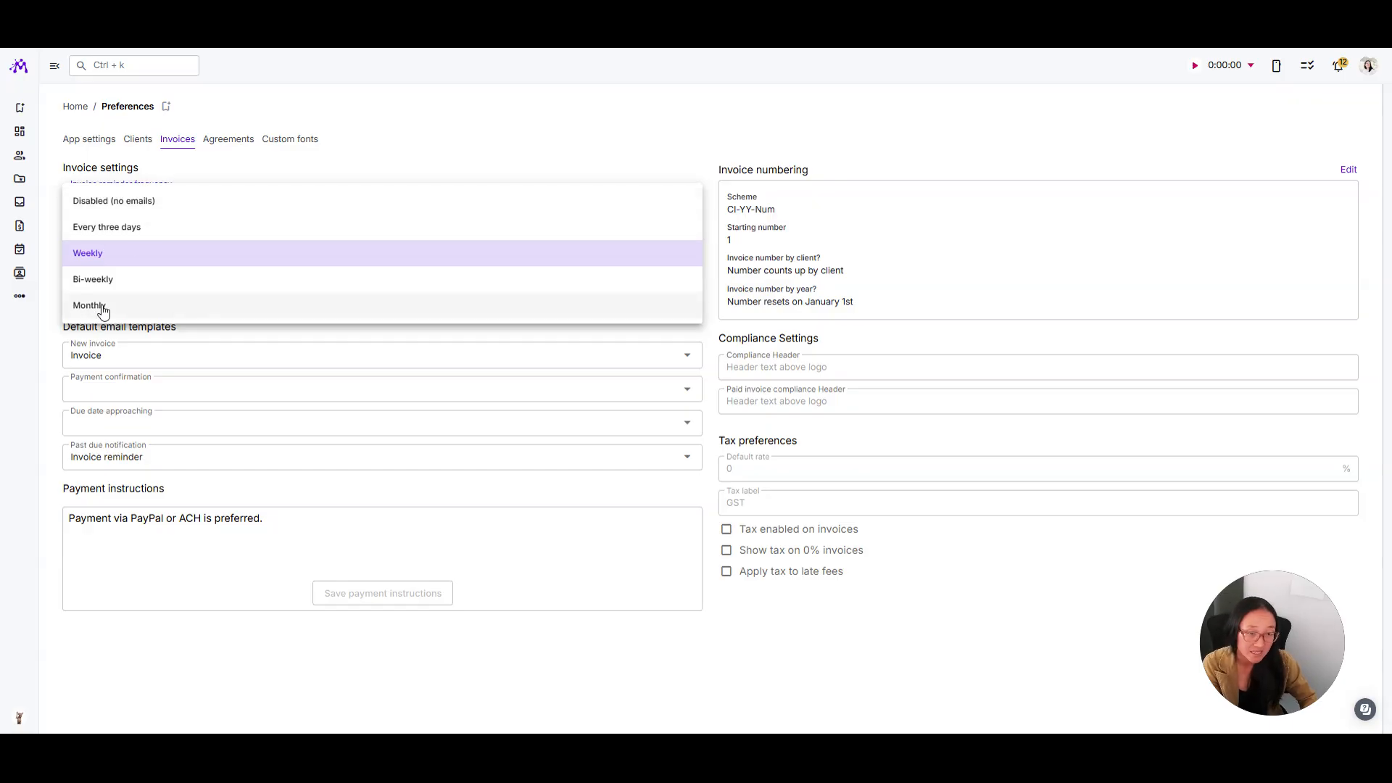
pyautogui.click(121, 202)
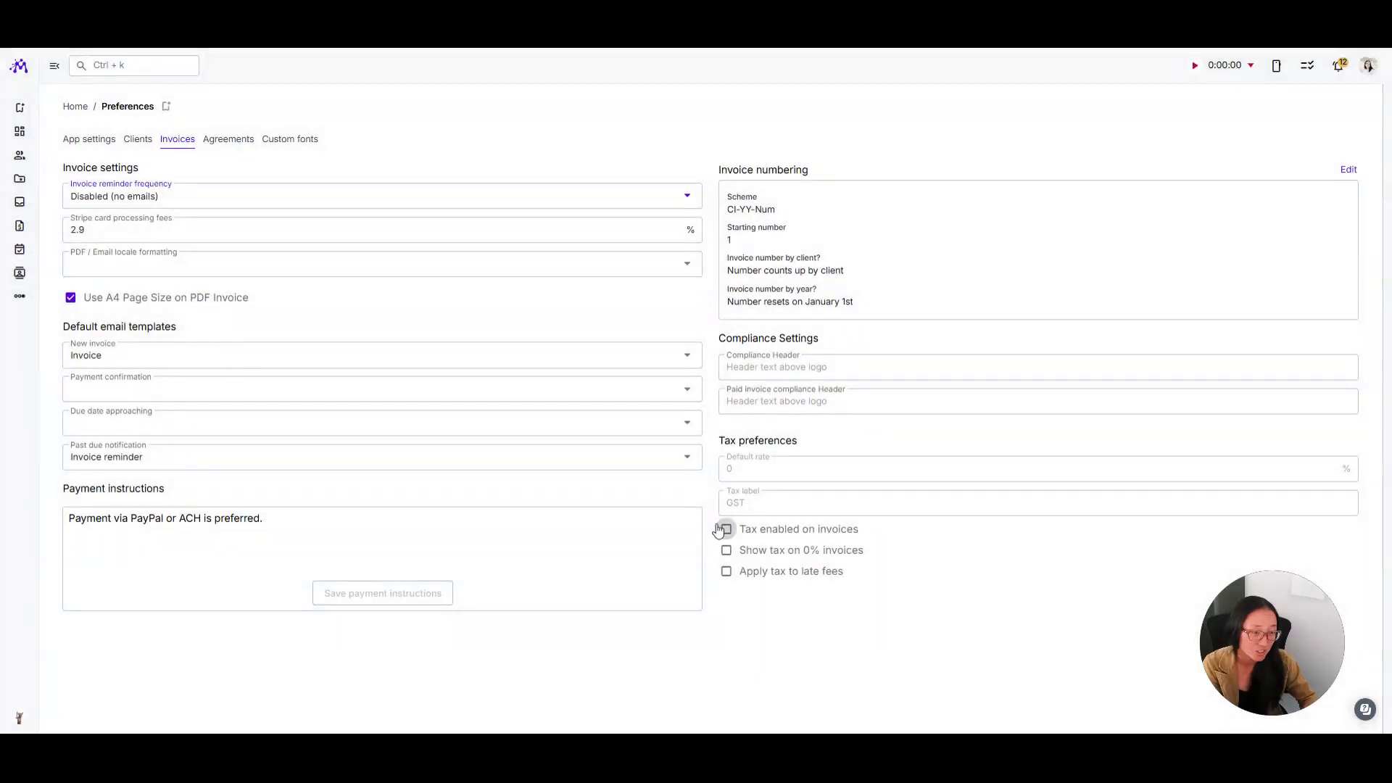